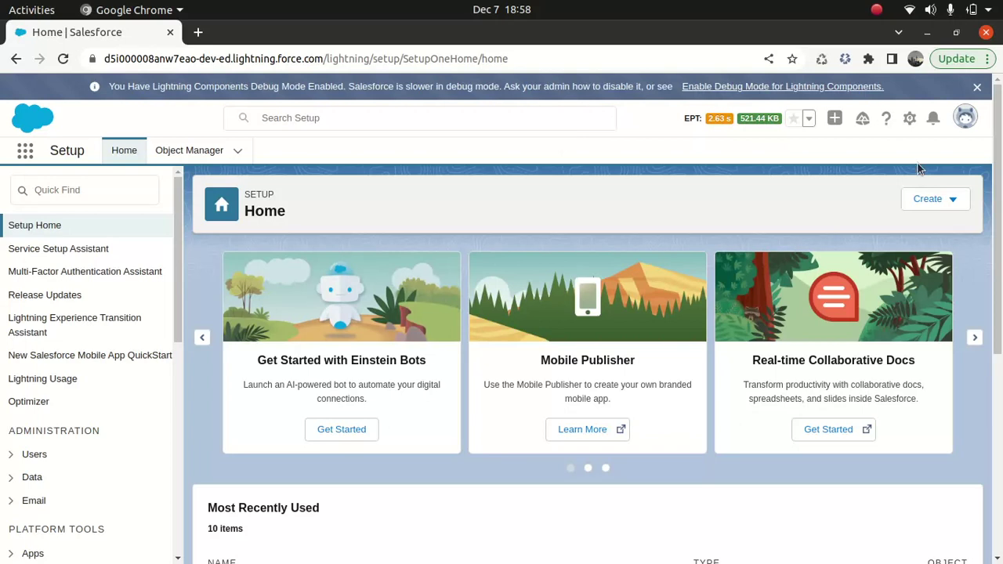
Search the Setup Quick Find for 'digit'
{"action": "left_click", "coordinate": [909, 119]}
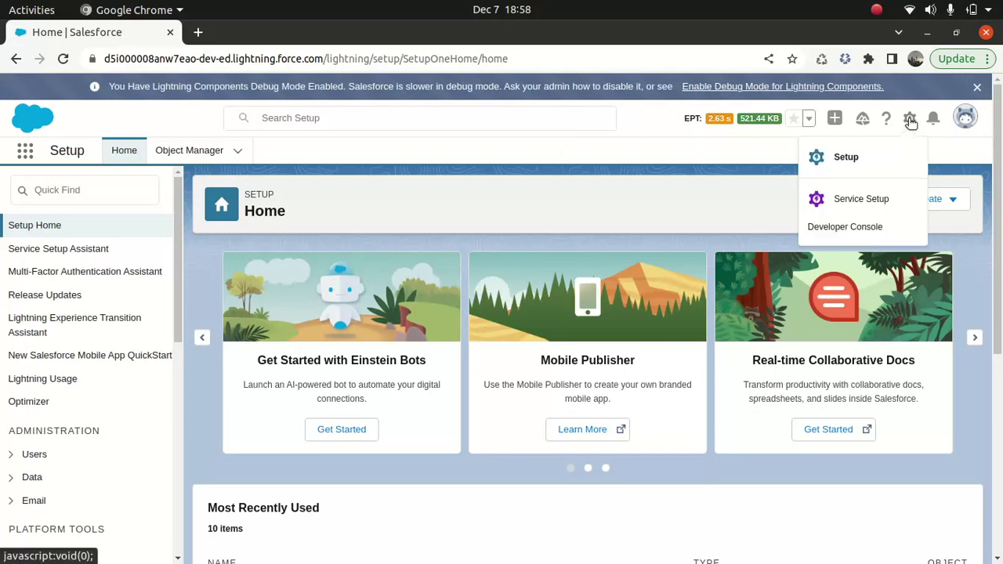
{"action": "left_click", "coordinate": [391, 169]}
{"action": "left_click", "coordinate": [91, 190]}
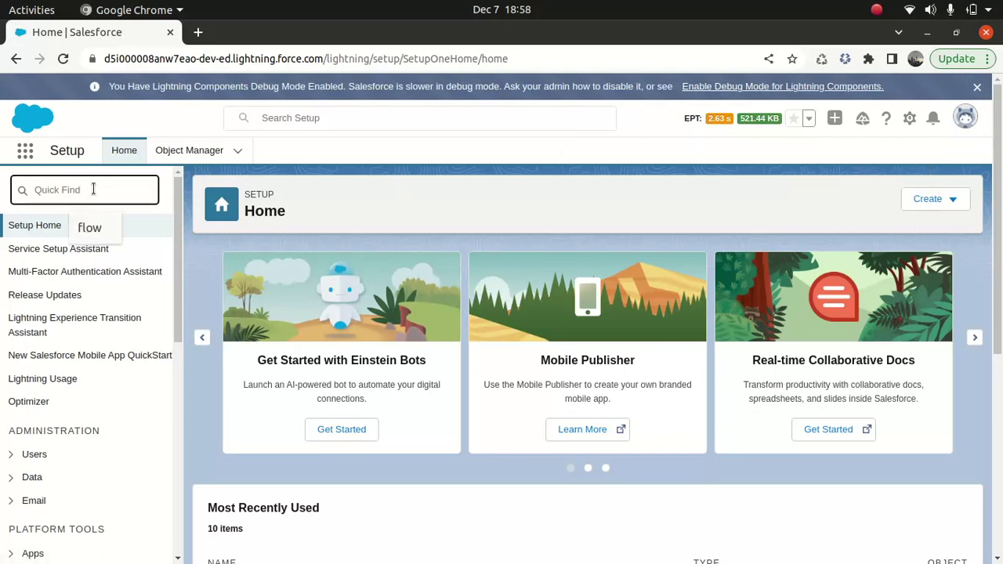
{"action": "type", "text": "digit"}
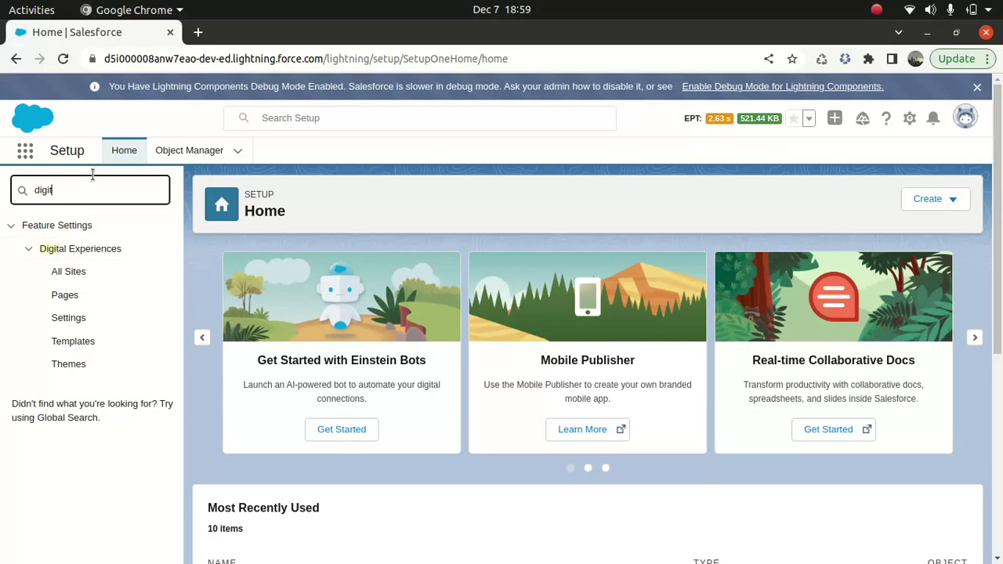
Replace the Quick Find term with 'custom', then with 'domai'
{"action": "double_click", "coordinate": [76, 191]}
{"action": "type", "text": "custom"}
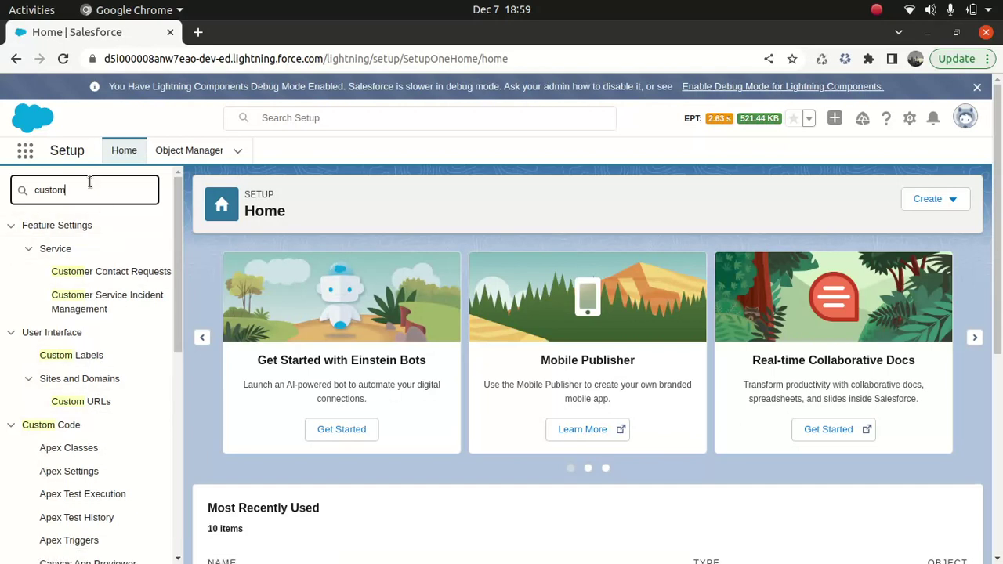
{"action": "double_click", "coordinate": [90, 183]}
{"action": "type", "text": "domai"}
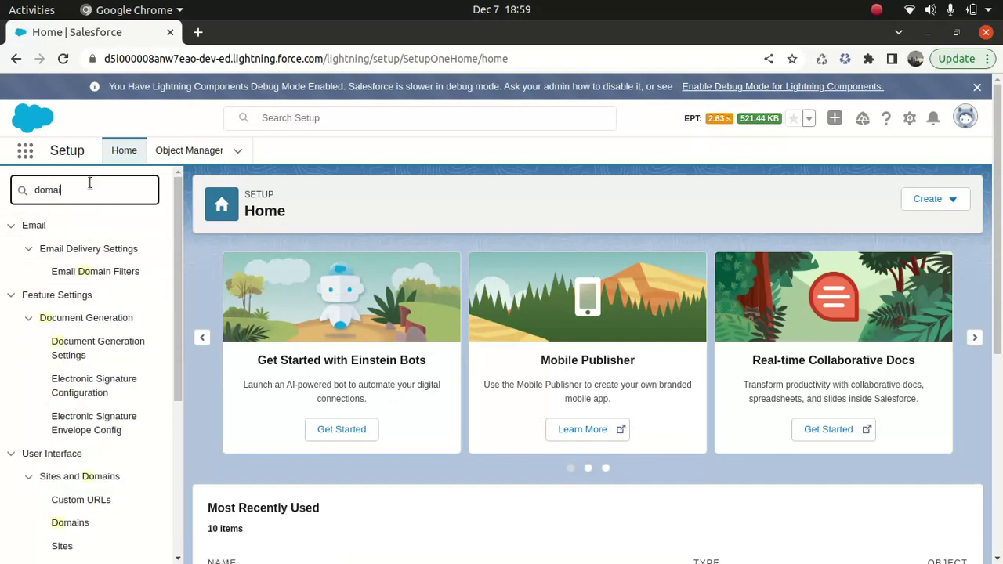
Open Domains, then My Domain, and highlight the org's domain name in the URL and page
{"action": "left_click", "coordinate": [77, 366]}
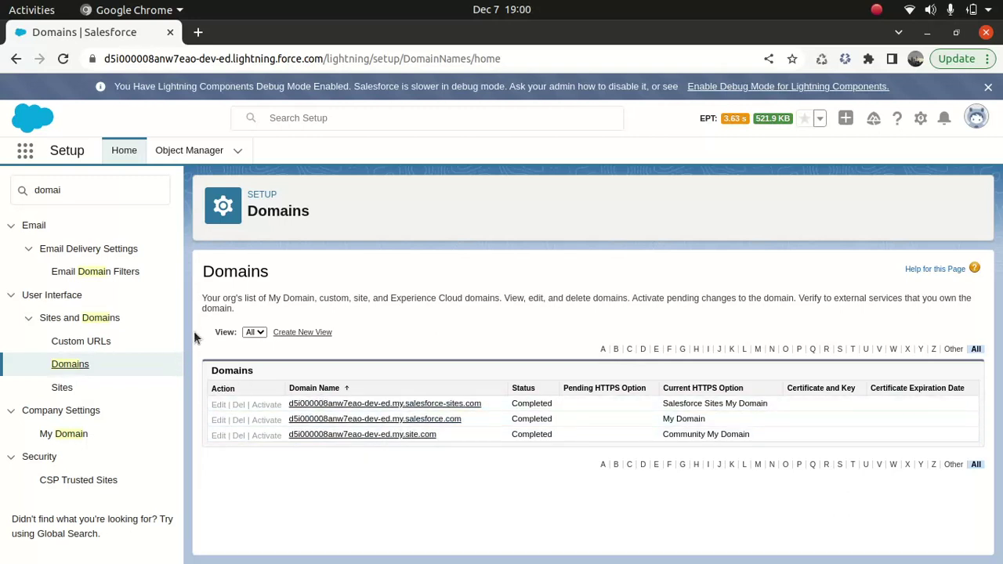
{"action": "left_click", "coordinate": [63, 434]}
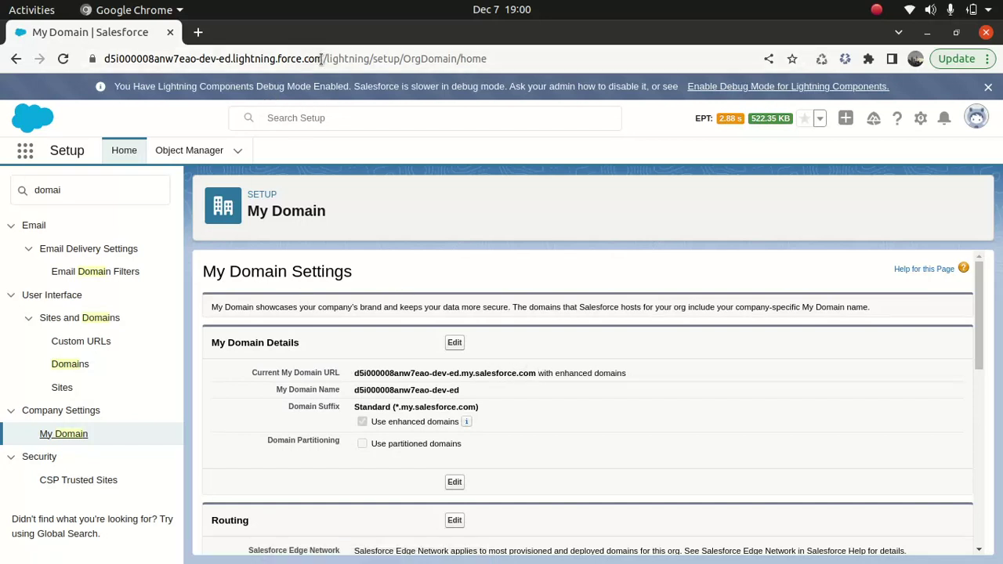
{"action": "left_click_drag", "start_coordinate": [323, 58], "coordinate": [272, 59]}
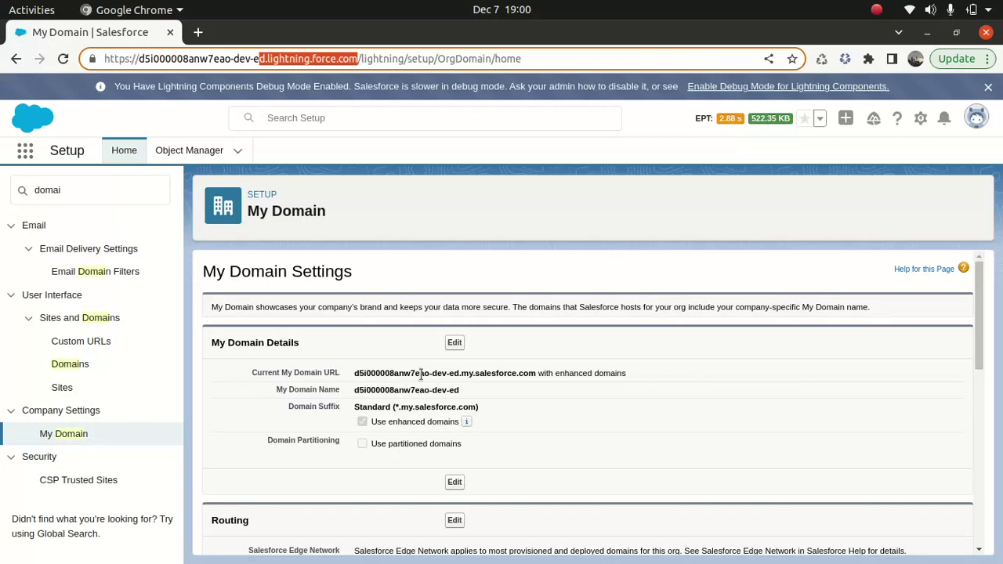
{"action": "left_click", "coordinate": [467, 406]}
{"action": "left_click_drag", "start_coordinate": [463, 391], "coordinate": [354, 391]}
{"action": "left_click_drag", "start_coordinate": [232, 59], "coordinate": [86, 63]}
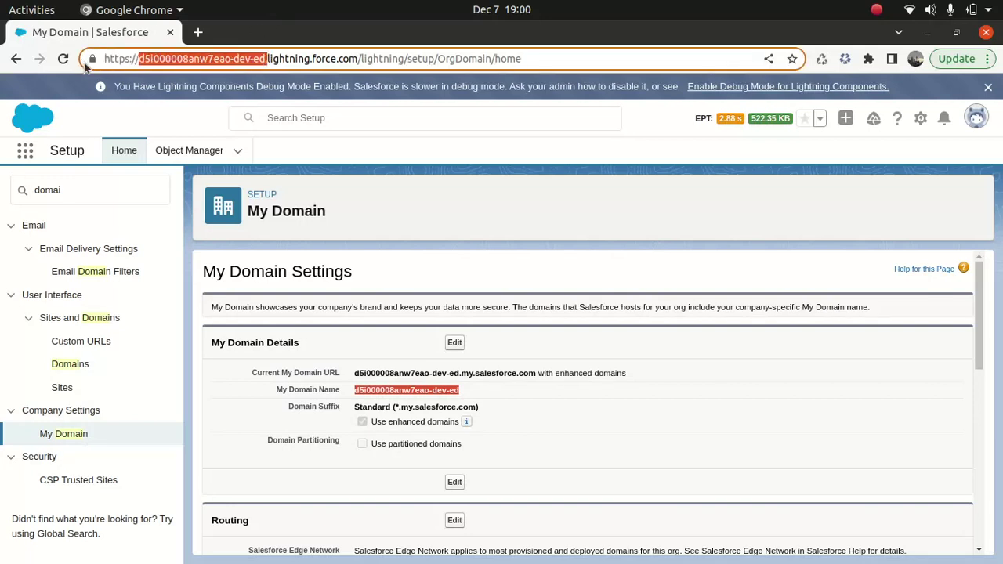
{"action": "left_click", "coordinate": [359, 328]}
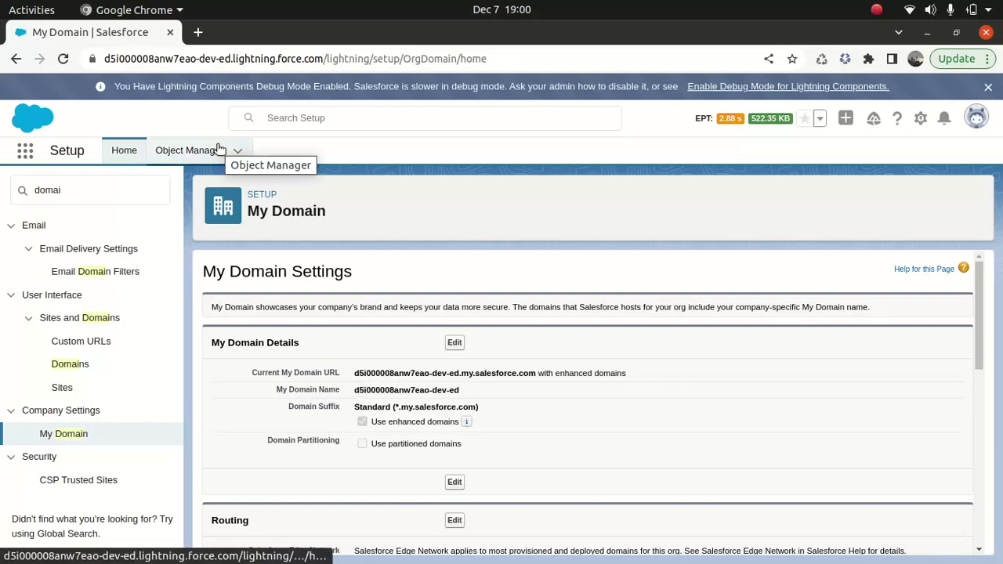
Filter Quick Find on 'digi' and open Digital Experiences > All Sites
{"action": "double_click", "coordinate": [94, 182]}
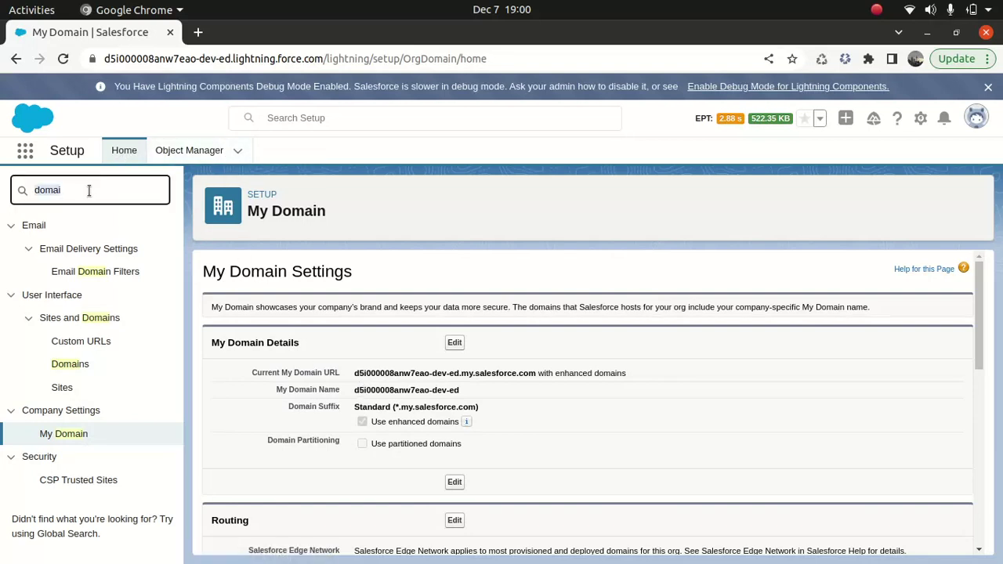
{"action": "type", "text": "digi"}
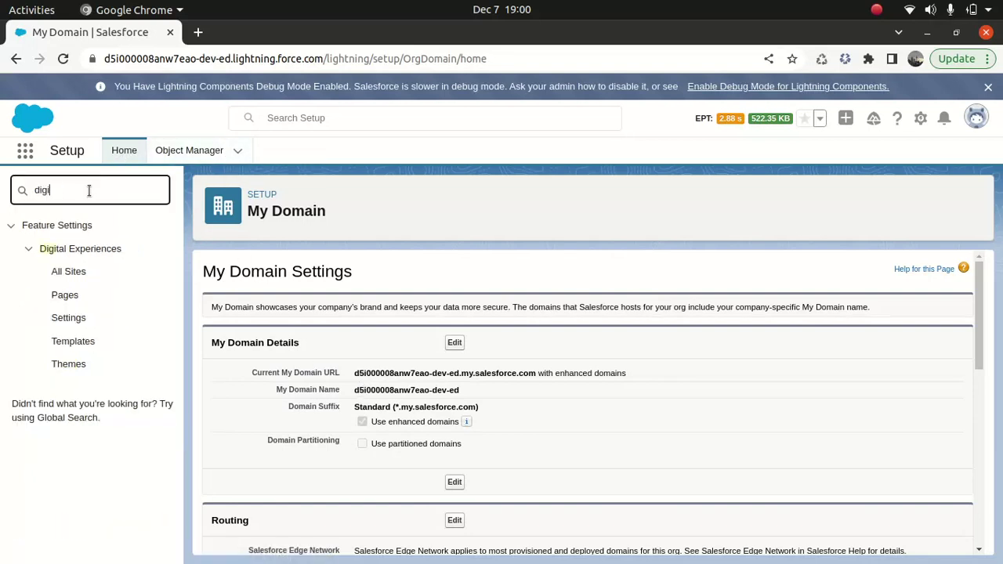
{"action": "left_click", "coordinate": [86, 250]}
{"action": "left_click", "coordinate": [86, 251]}
{"action": "left_click", "coordinate": [69, 271]}
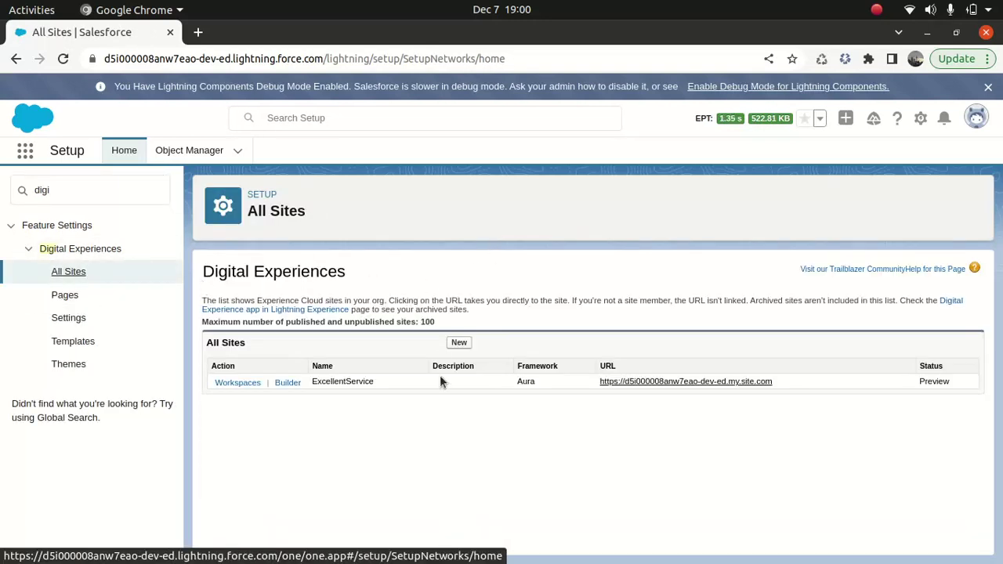
Open the ExcellentService site in a new tab, return, and start a new site
{"action": "left_click", "coordinate": [688, 382]}
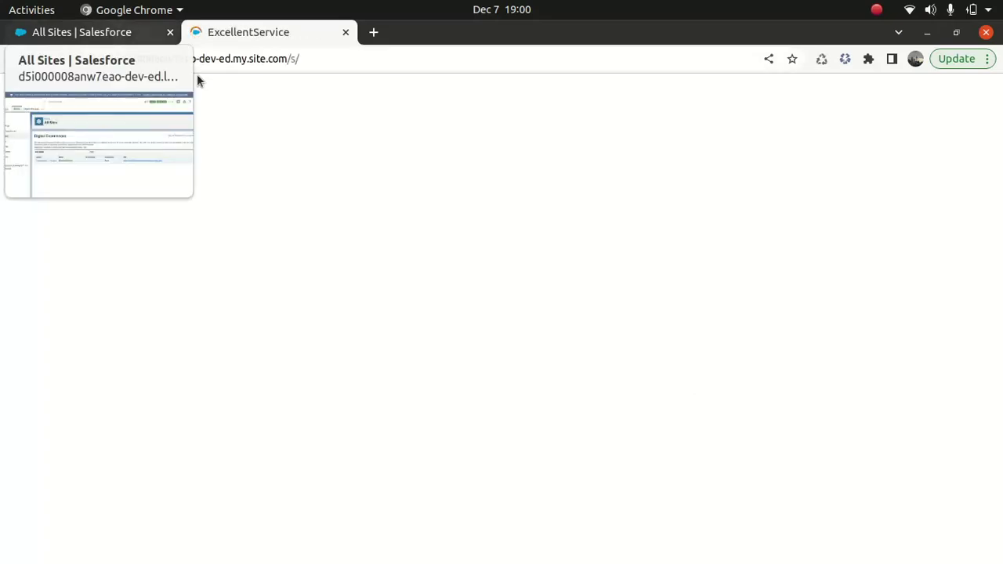
{"action": "left_click", "coordinate": [126, 34]}
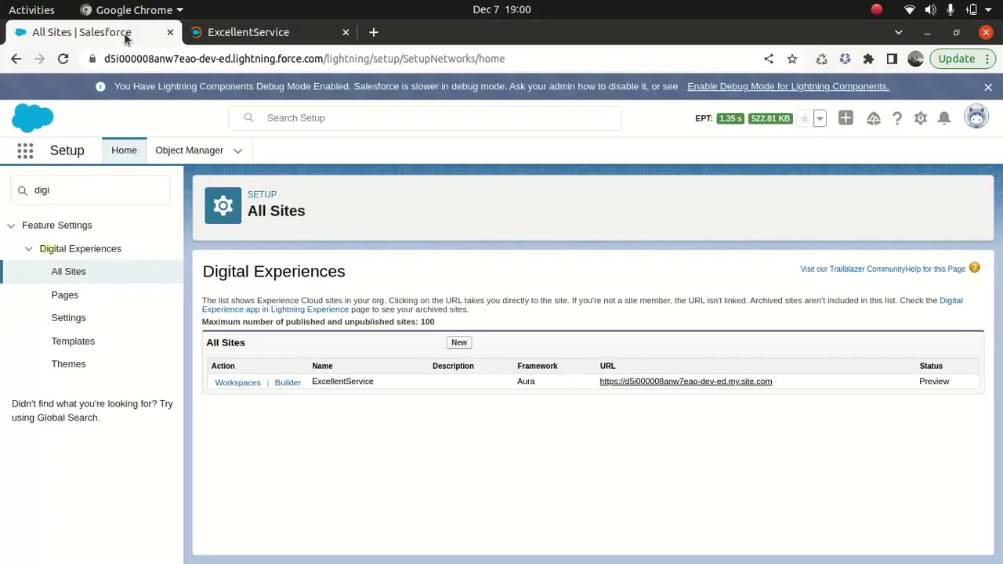
{"action": "left_click", "coordinate": [459, 344]}
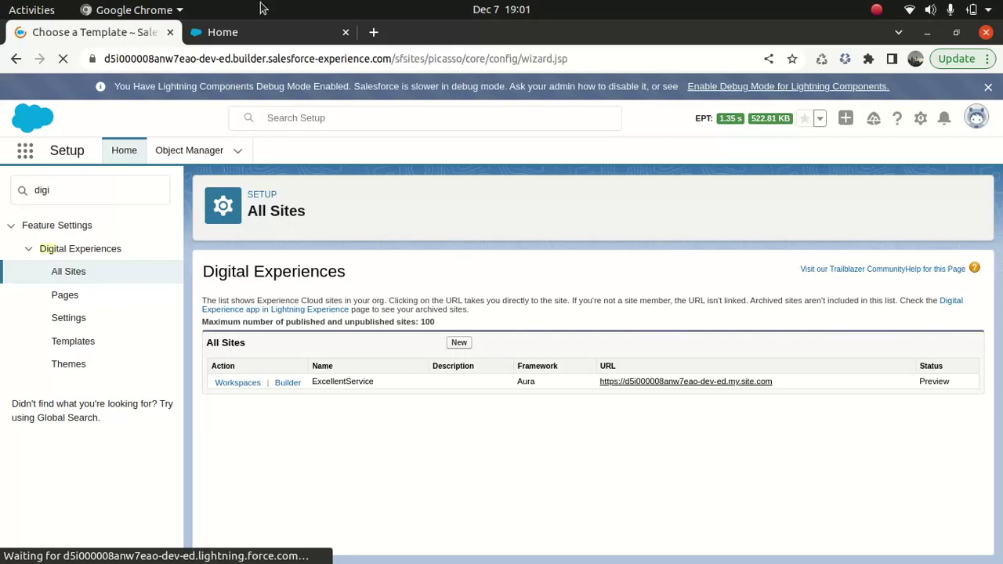
View the ExcellentService Home tab, then return and browse the template cards
{"action": "left_click", "coordinate": [238, 32]}
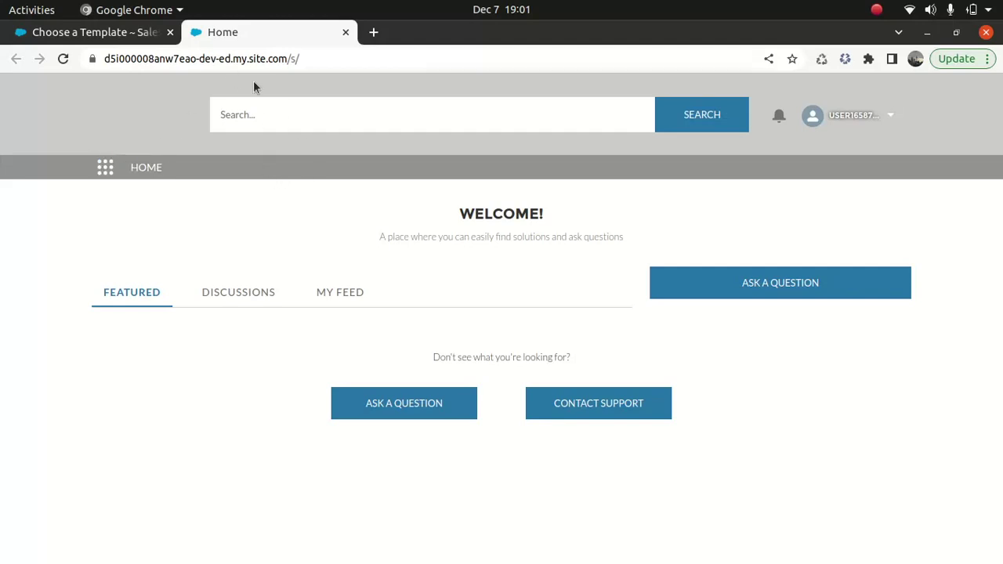
{"action": "left_click", "coordinate": [120, 33]}
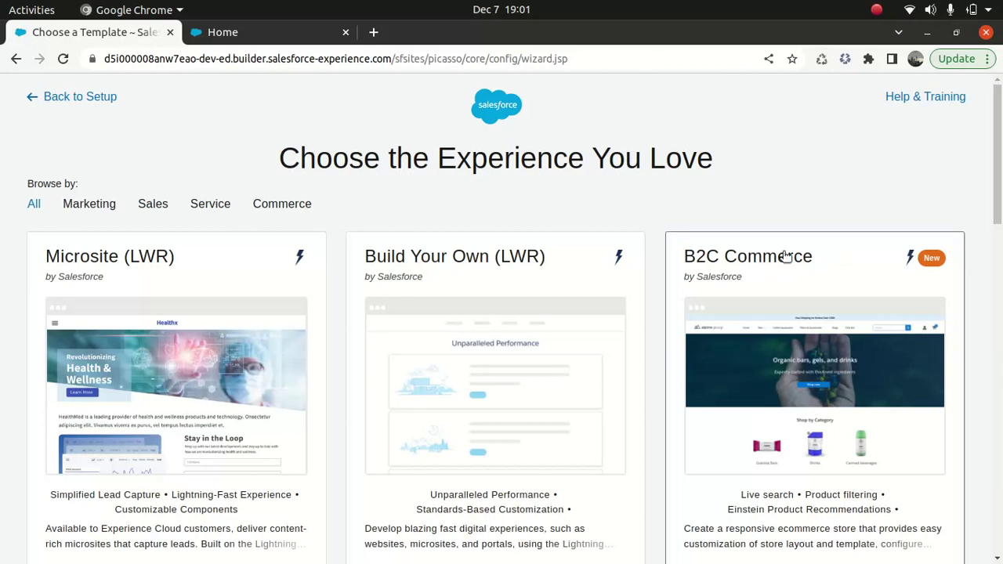
{"action": "mouse_move", "coordinate": [998, 143]}
{"action": "left_mouse_down"}
{"action": "mouse_move", "coordinate": [998, 299]}
{"action": "mouse_move", "coordinate": [989, 152]}
{"action": "left_mouse_up"}
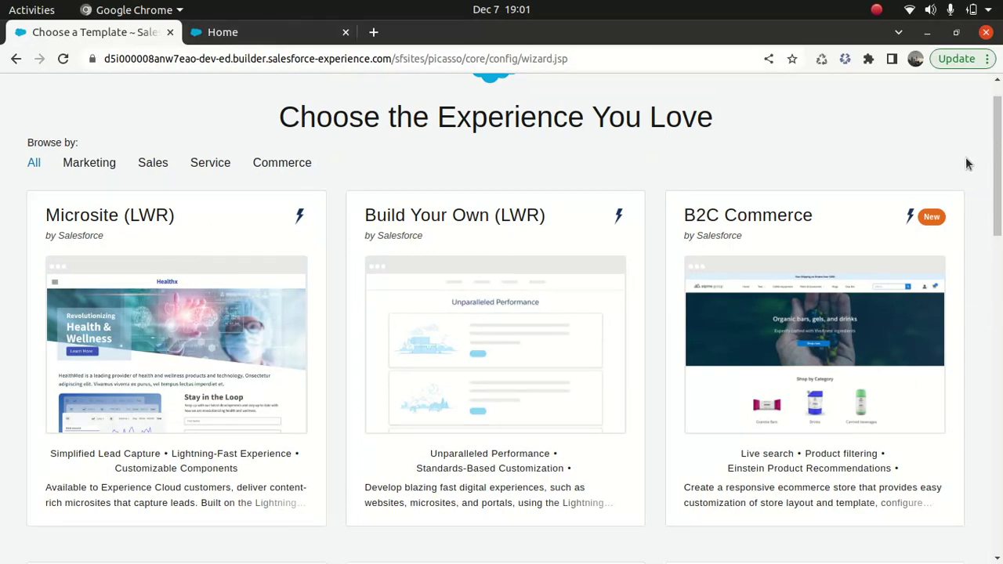
{"action": "left_click_drag", "start_coordinate": [999, 128], "coordinate": [1001, 273]}
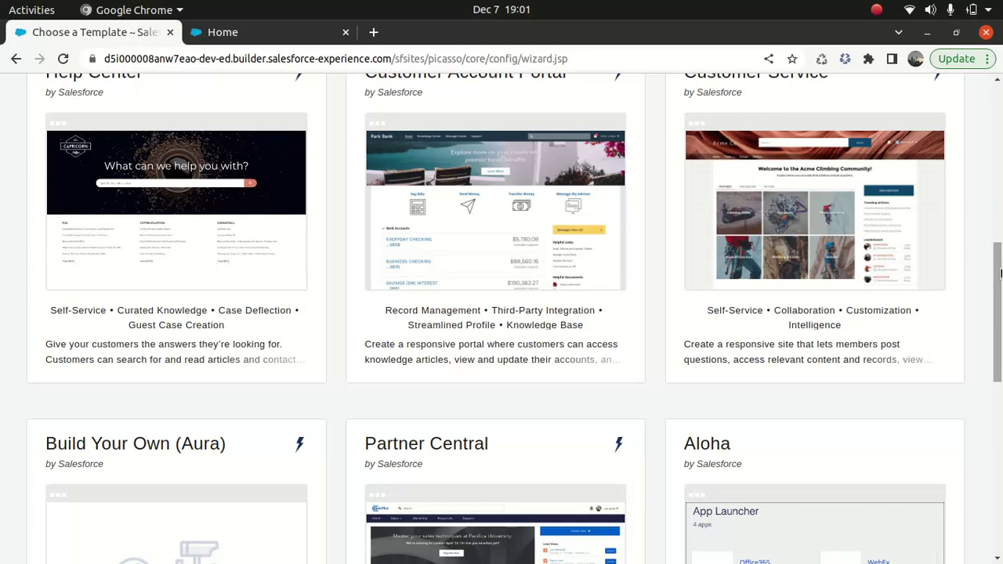
{"action": "left_click_drag", "start_coordinate": [1000, 273], "coordinate": [1000, 255]}
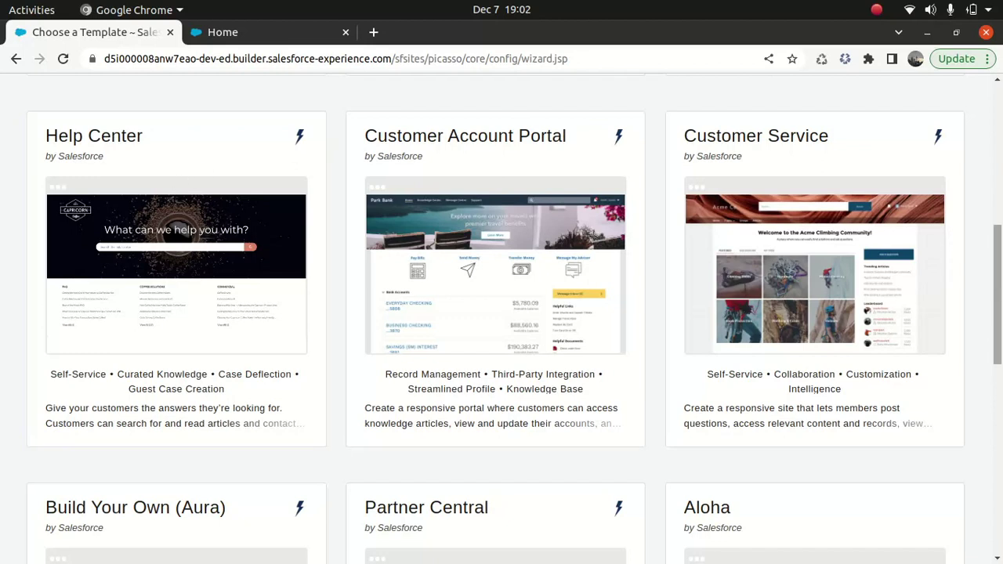
{"action": "scroll", "coordinate": [998, 278], "scroll_direction": "up", "scroll_amount": 5}
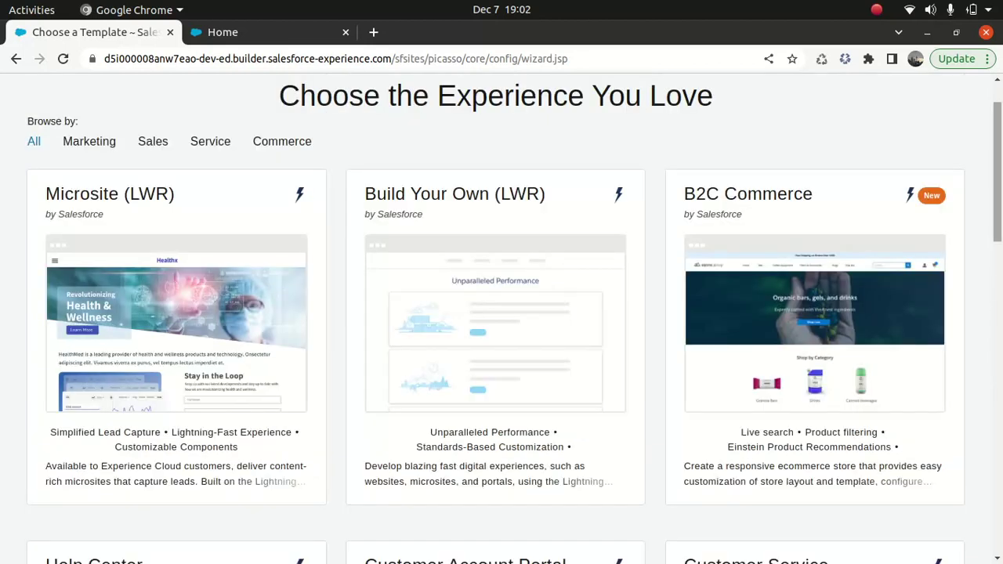
{"action": "scroll", "coordinate": [992, 298], "scroll_direction": "down", "scroll_amount": 5}
Create a Help Center template site named HelpDataCenter with its URL ending filled in
{"action": "left_click", "coordinate": [174, 207]}
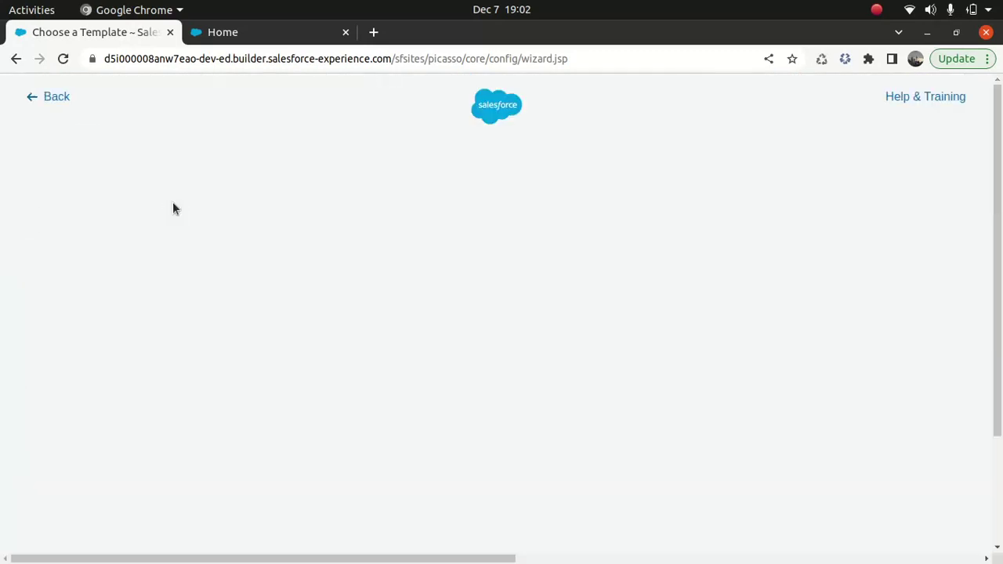
{"action": "left_click", "coordinate": [650, 244]}
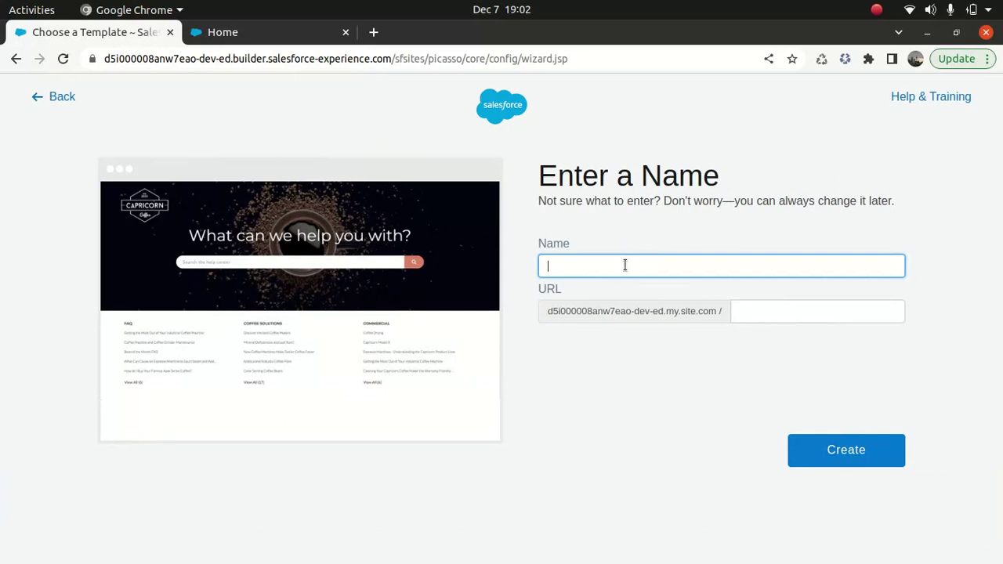
{"action": "type", "text": "HelpDataCenter"}
{"action": "left_click", "coordinate": [754, 309]}
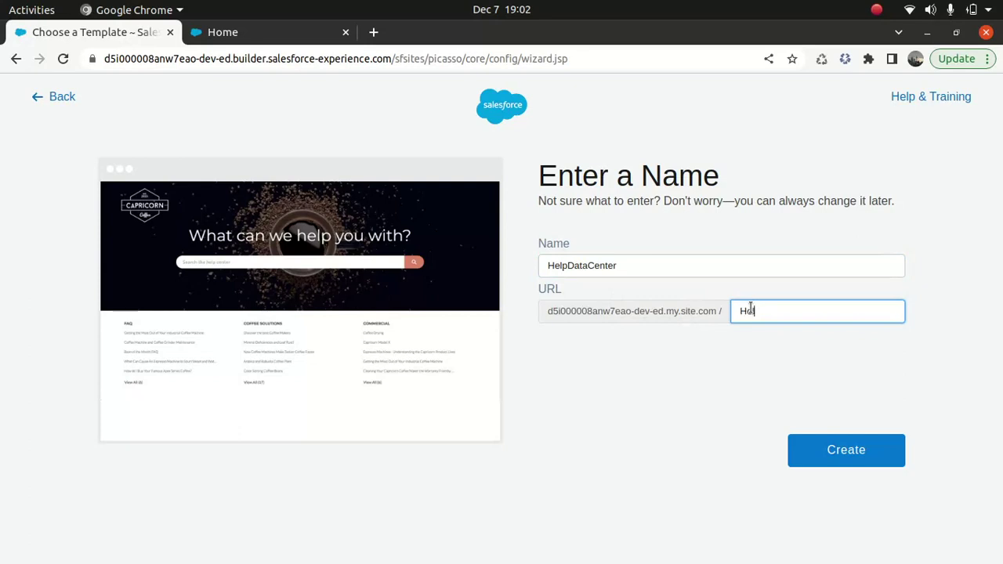
{"action": "left_click", "coordinate": [833, 455]}
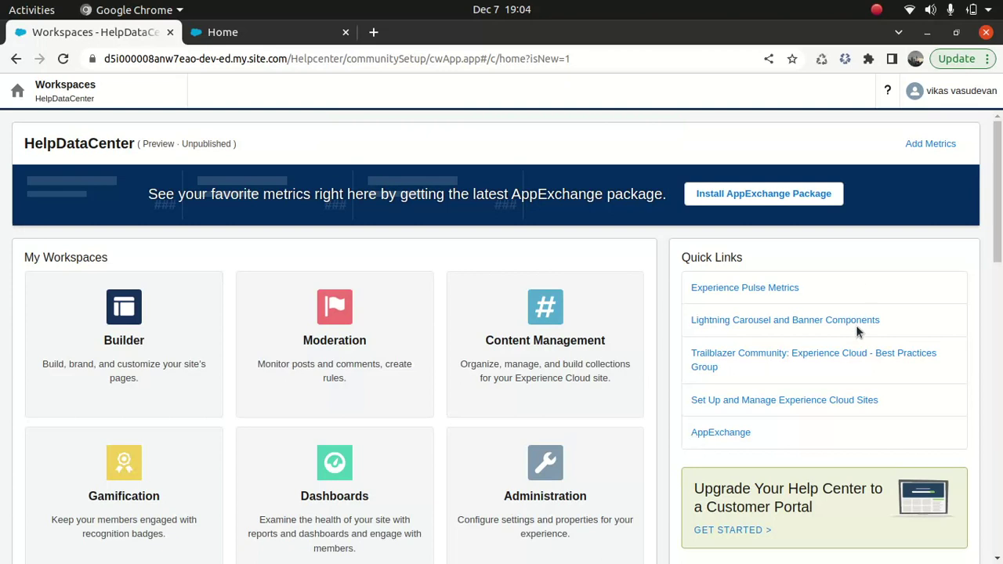
{"action": "scroll", "coordinate": [971, 212], "scroll_direction": "down", "scroll_amount": 2}
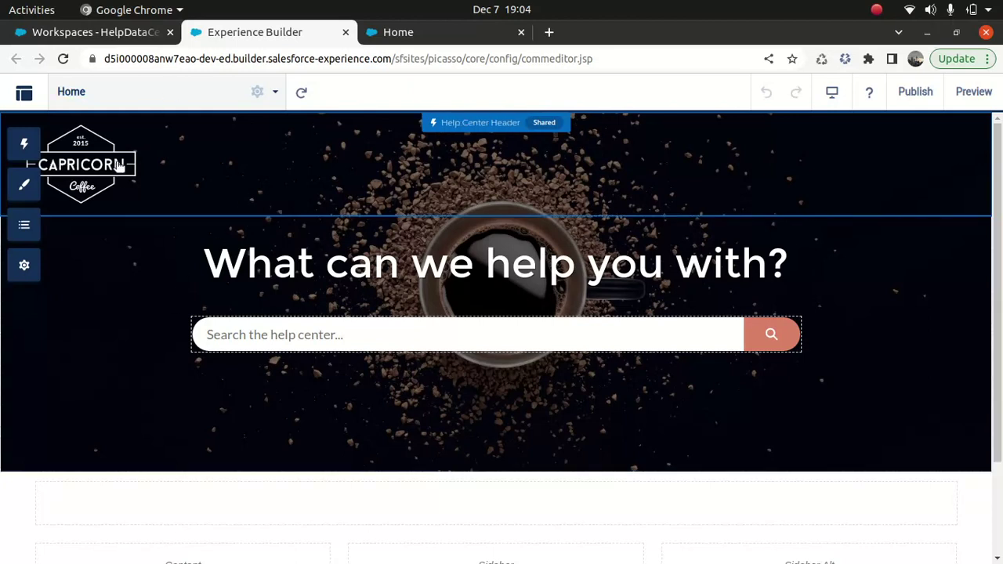
Select the Help Center Header on the Home page to show its properties
{"action": "left_click", "coordinate": [93, 156]}
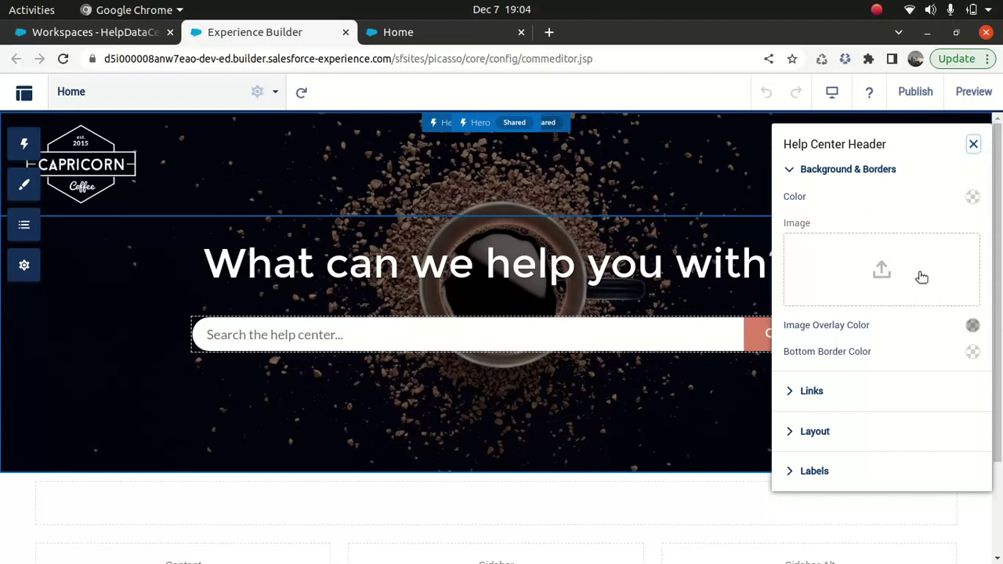
Close the Help Center Header property panel
{"action": "scroll", "coordinate": [997, 166], "scroll_direction": "down", "scroll_amount": 3}
{"action": "scroll", "coordinate": [993, 141], "scroll_direction": "up", "scroll_amount": 3}
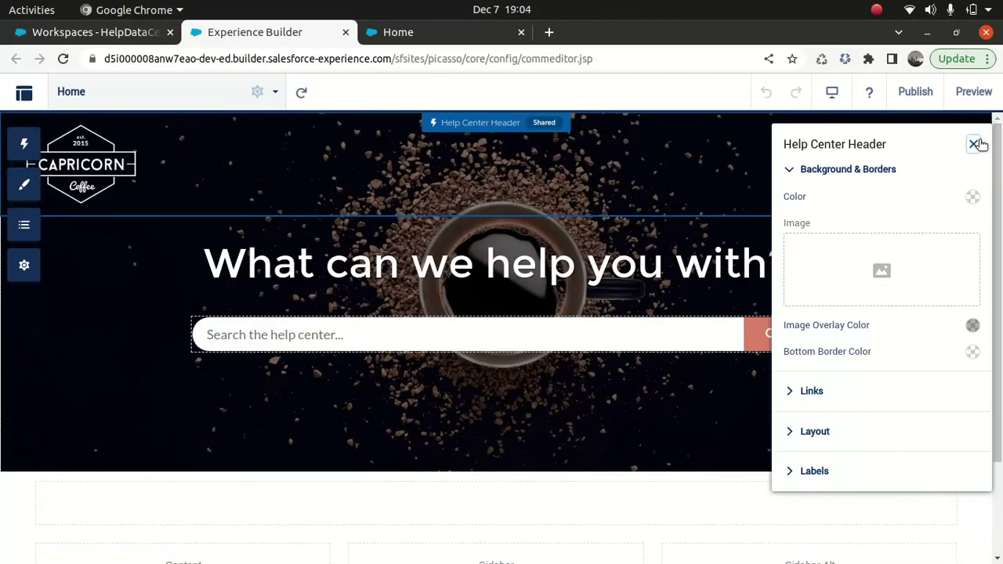
{"action": "left_click", "coordinate": [974, 145]}
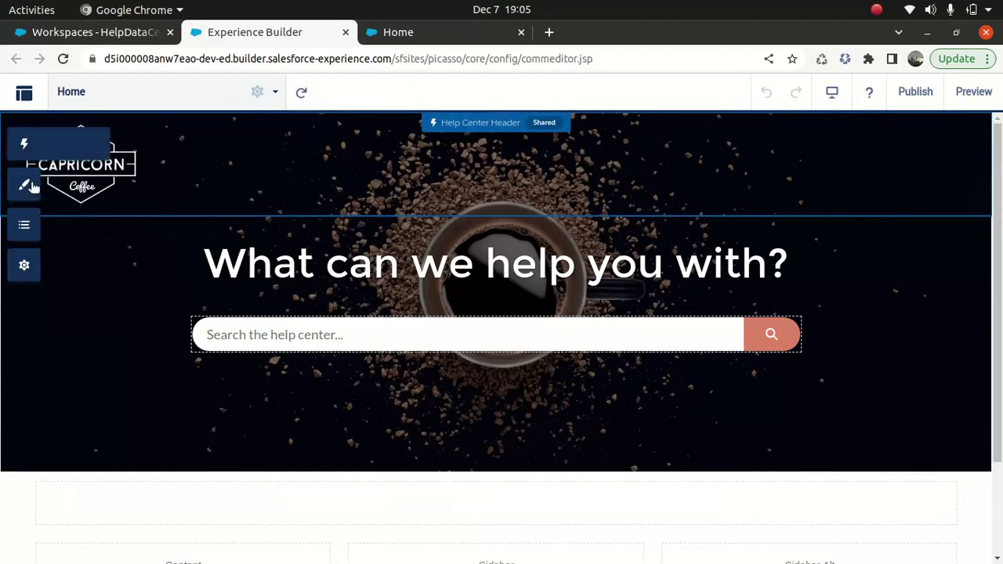
{"action": "left_click", "coordinate": [69, 149]}
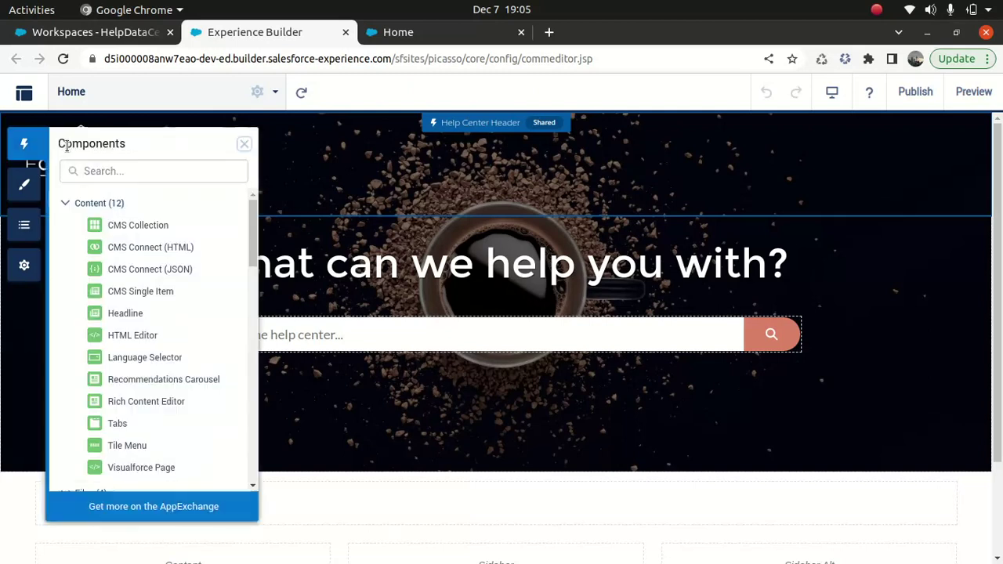
{"action": "left_click", "coordinate": [259, 237]}
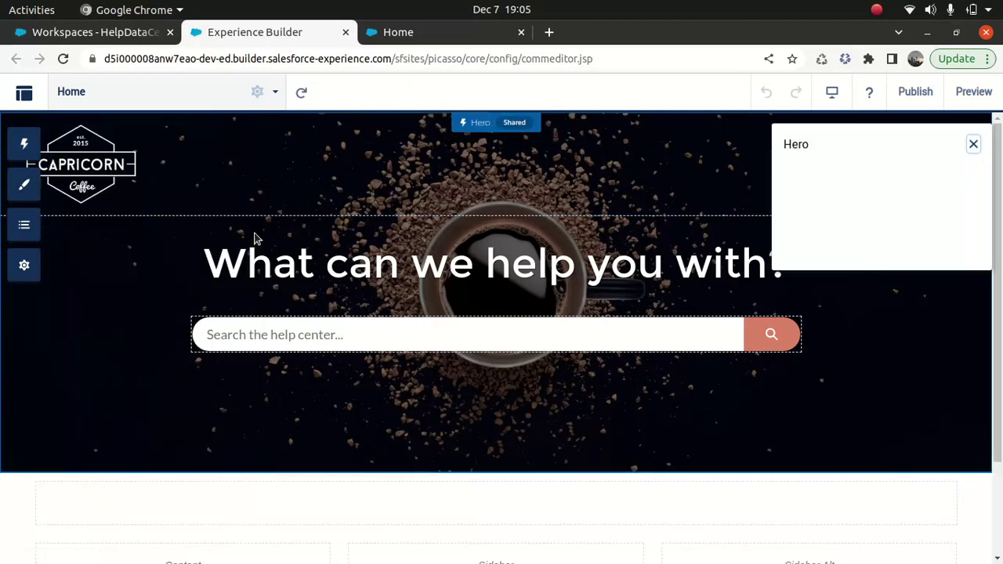
{"action": "left_click", "coordinate": [973, 145]}
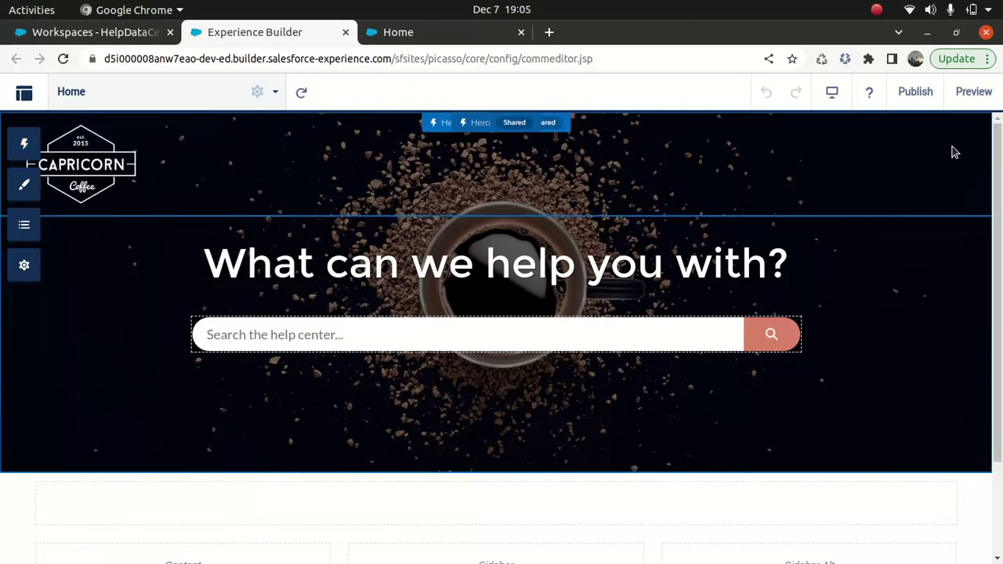
{"action": "left_click", "coordinate": [26, 149]}
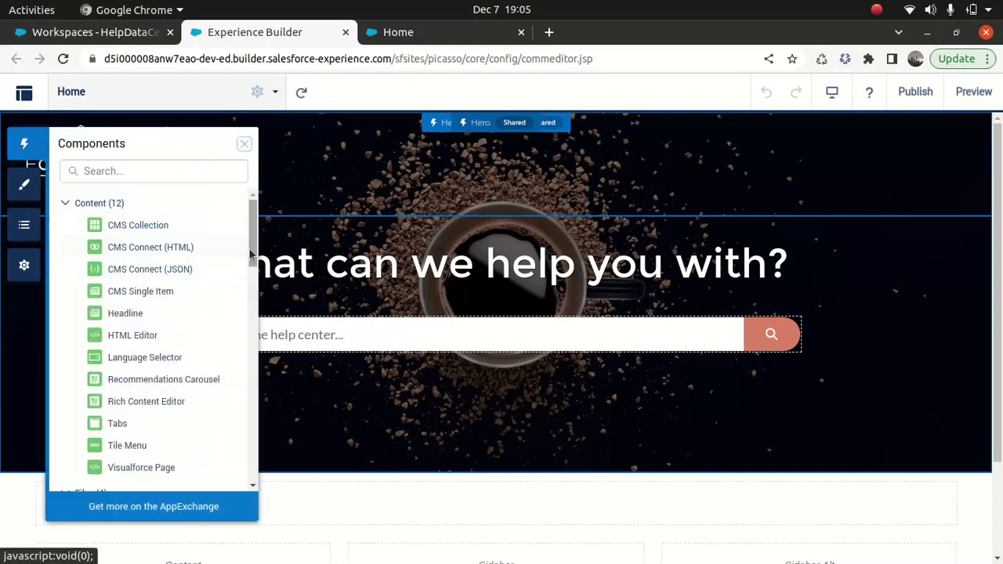
{"action": "left_click_drag", "start_coordinate": [253, 235], "coordinate": [241, 390]}
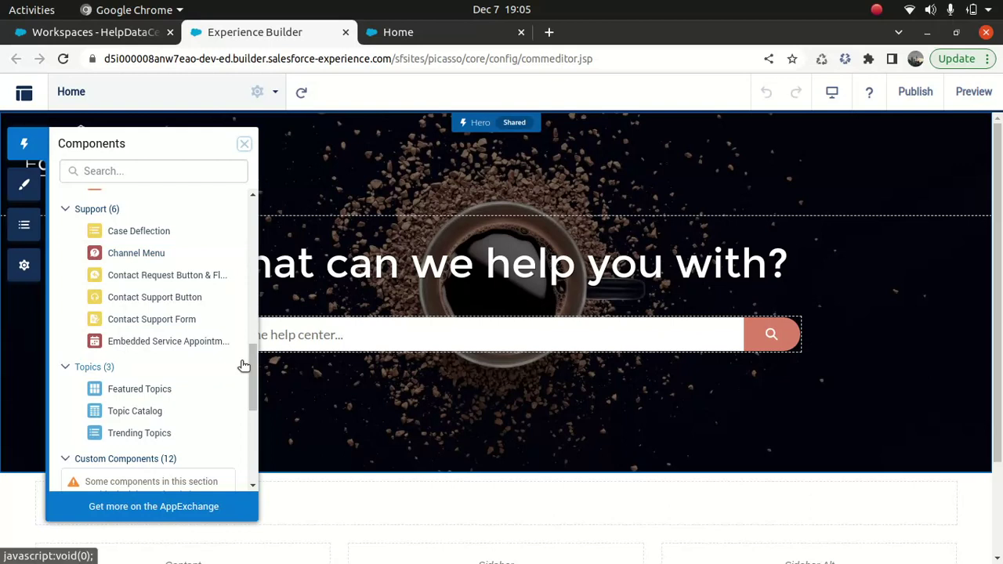
{"action": "left_click_drag", "start_coordinate": [251, 369], "coordinate": [254, 206]}
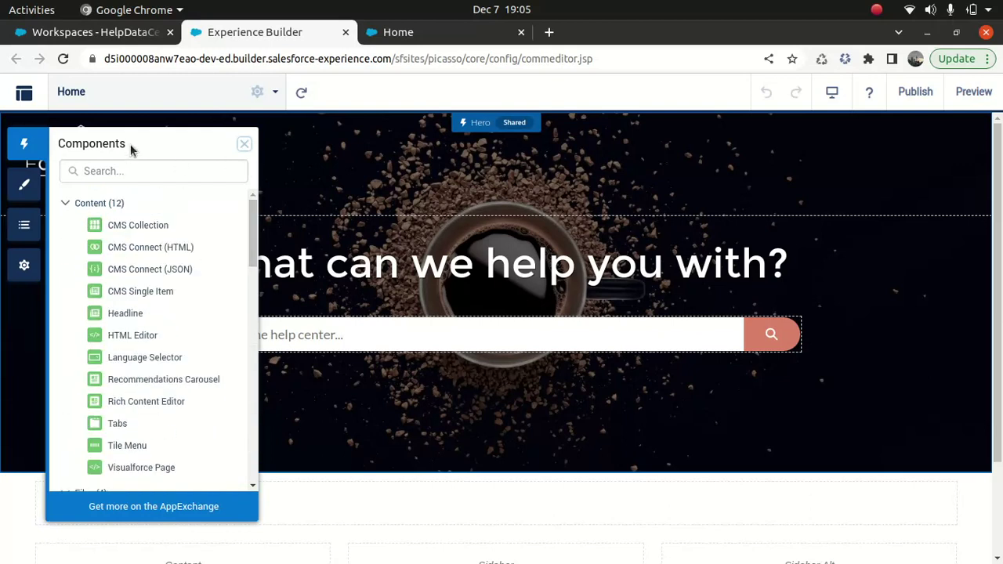
{"action": "left_click", "coordinate": [244, 146]}
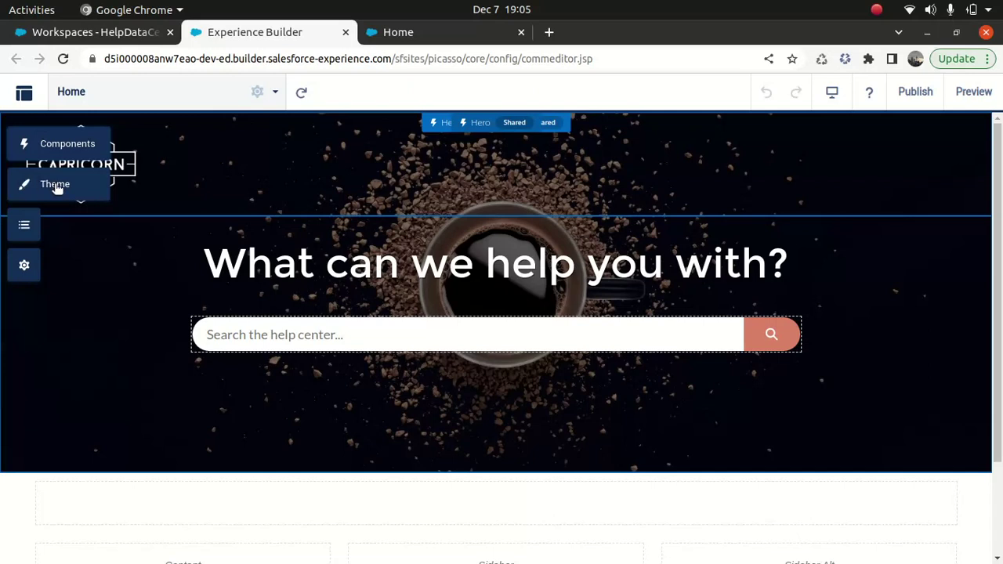
Change the site theme and activate Citizen
{"action": "left_click", "coordinate": [57, 187]}
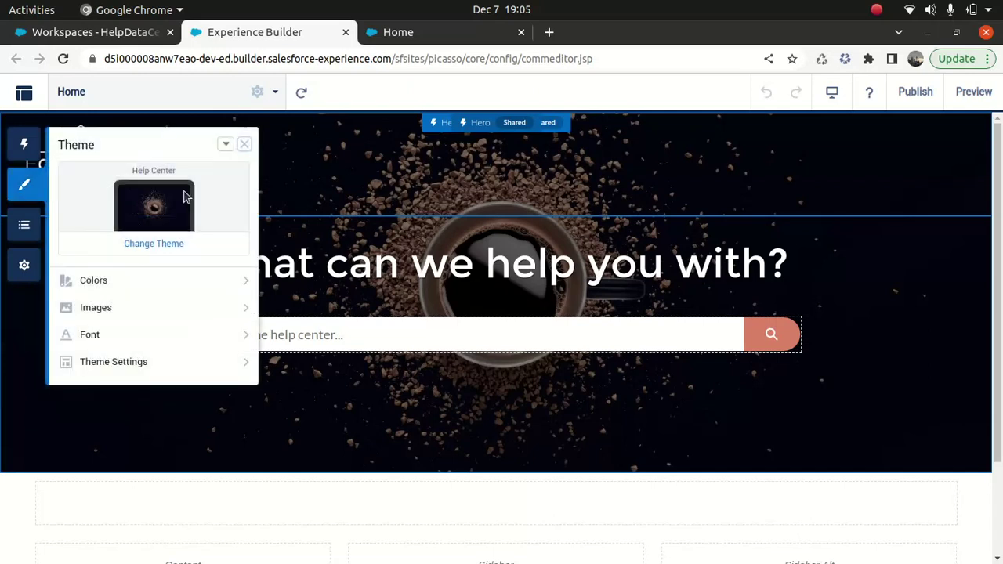
{"action": "left_click", "coordinate": [163, 242]}
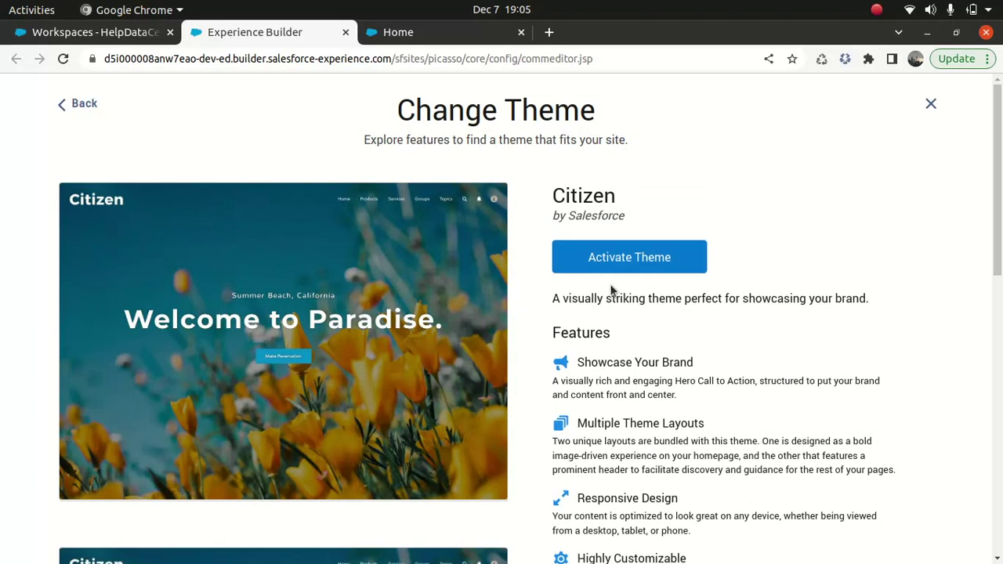
{"action": "left_click", "coordinate": [620, 261]}
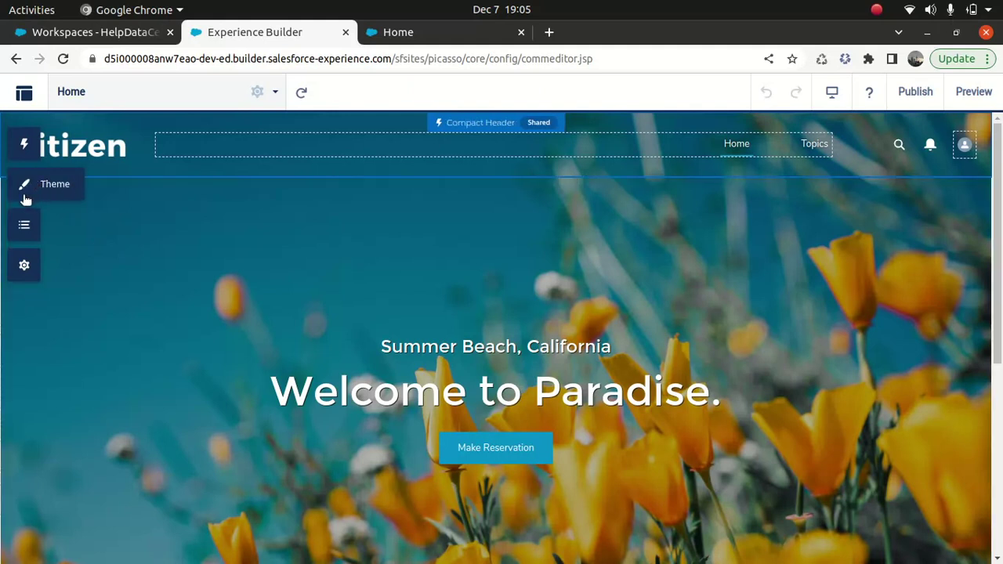
{"action": "left_click", "coordinate": [69, 227]}
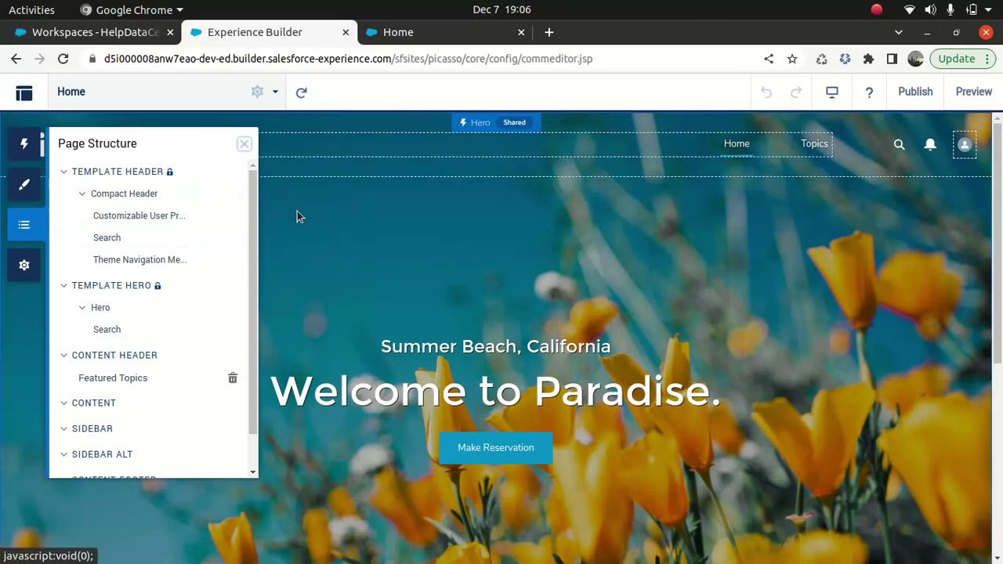
{"action": "left_click_drag", "start_coordinate": [253, 197], "coordinate": [258, 357]}
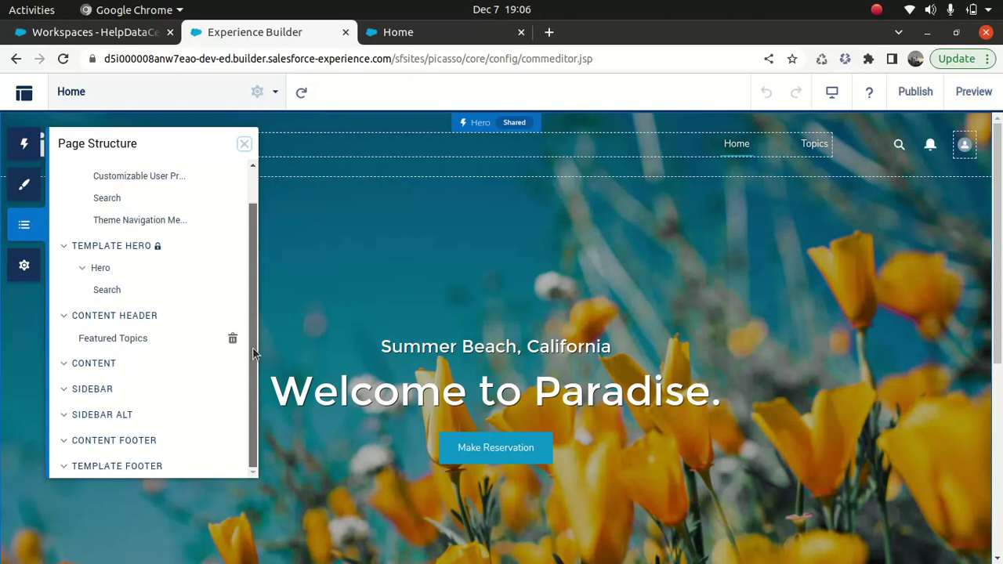
{"action": "left_click", "coordinate": [93, 394]}
{"action": "left_click", "coordinate": [104, 414]}
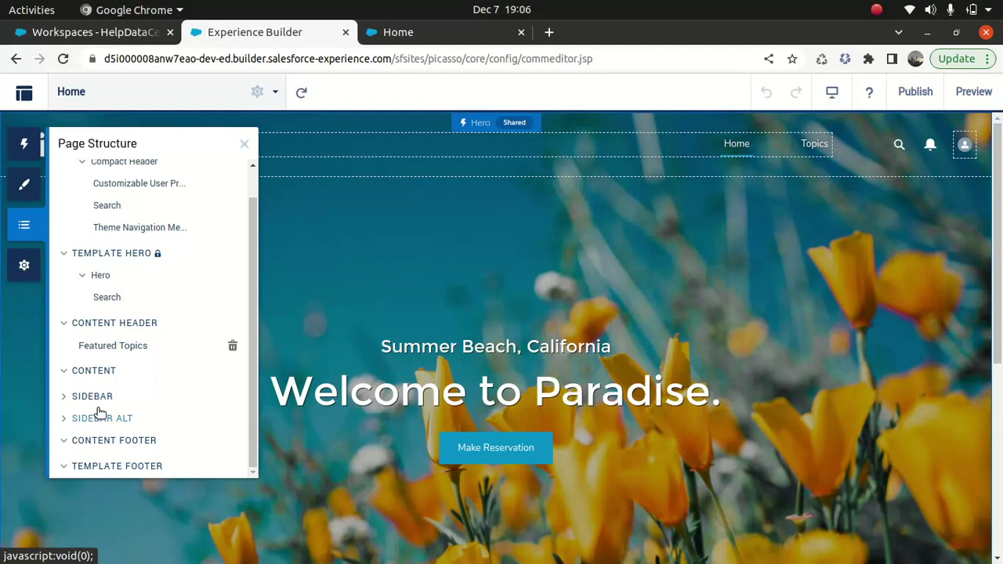
{"action": "left_click_drag", "start_coordinate": [254, 201], "coordinate": [261, 176]}
{"action": "left_click", "coordinate": [245, 144]}
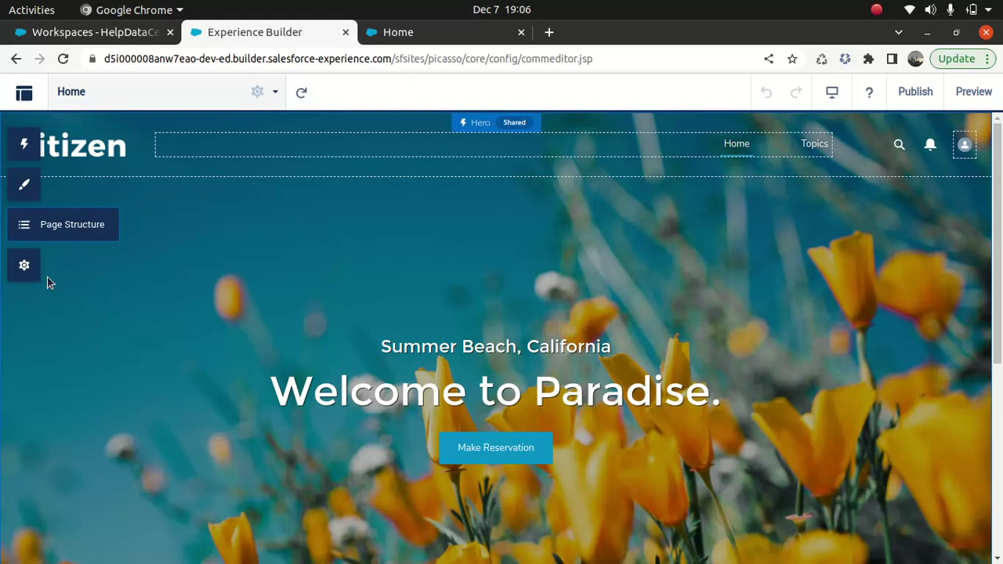
Open Settings, check the General details, and finish on the Theme page showing Citizen
{"action": "left_click", "coordinate": [24, 268]}
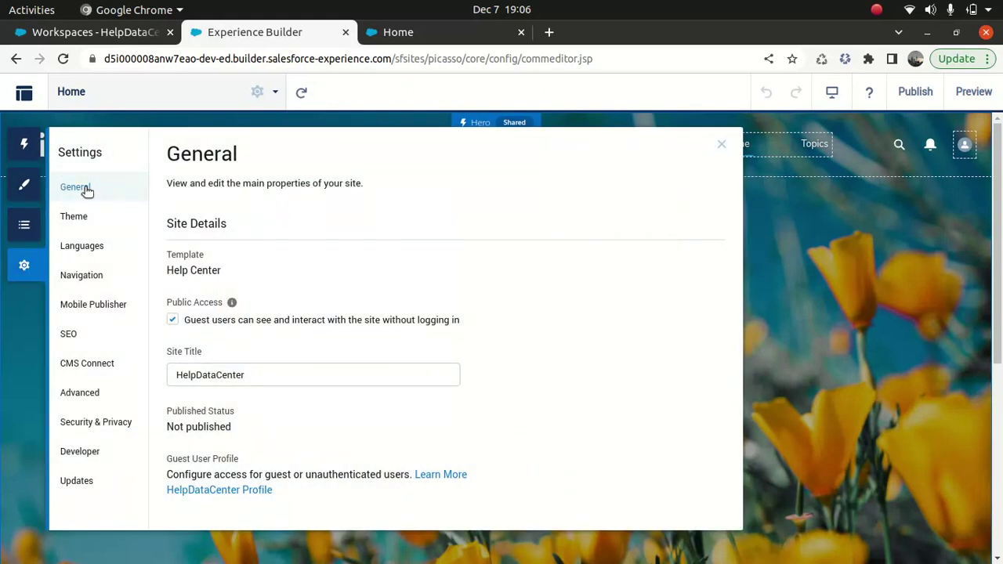
{"action": "left_click", "coordinate": [89, 217]}
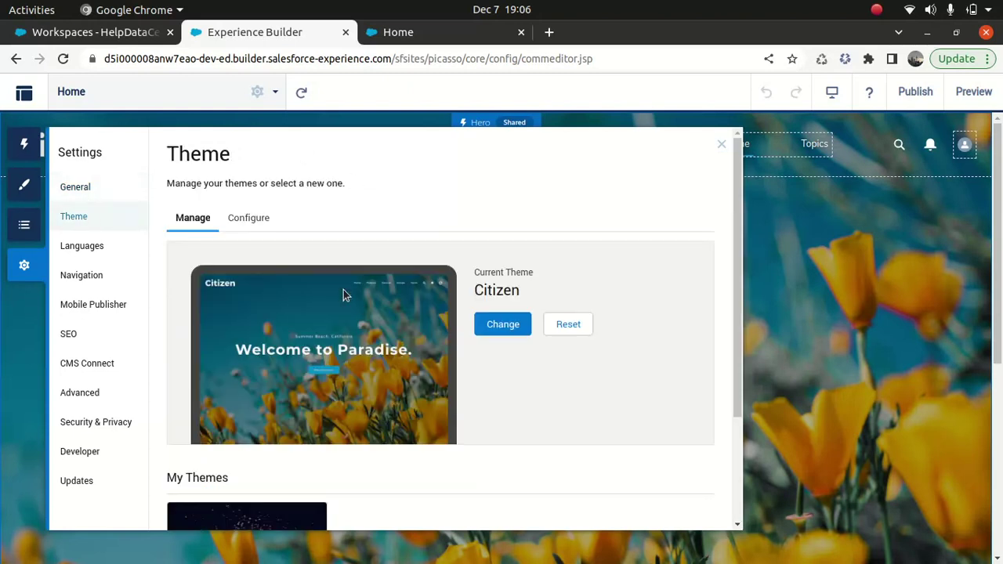
{"action": "left_click", "coordinate": [104, 190]}
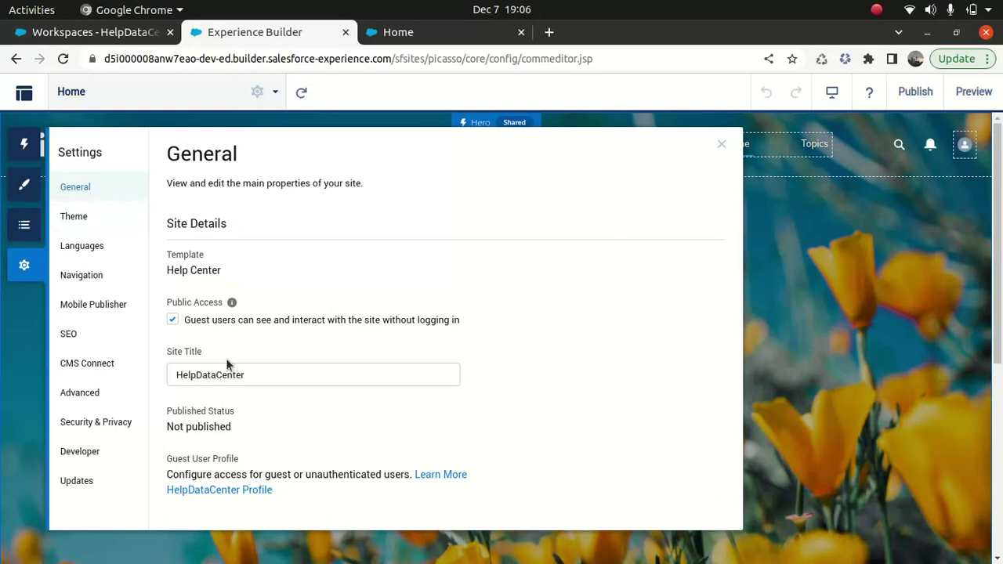
{"action": "left_click_drag", "start_coordinate": [462, 154], "coordinate": [441, 185]}
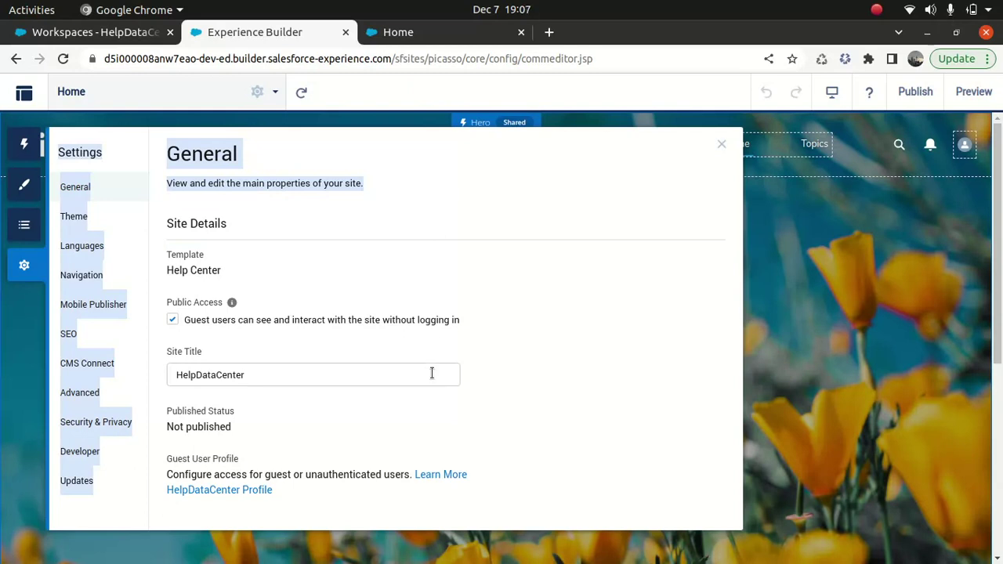
{"action": "left_click", "coordinate": [540, 412]}
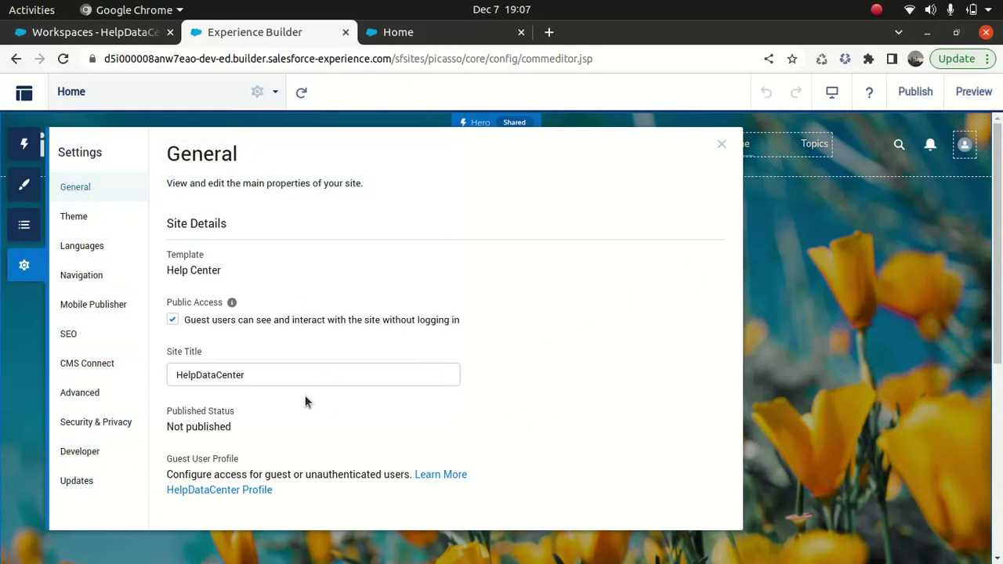
{"action": "left_click", "coordinate": [72, 220]}
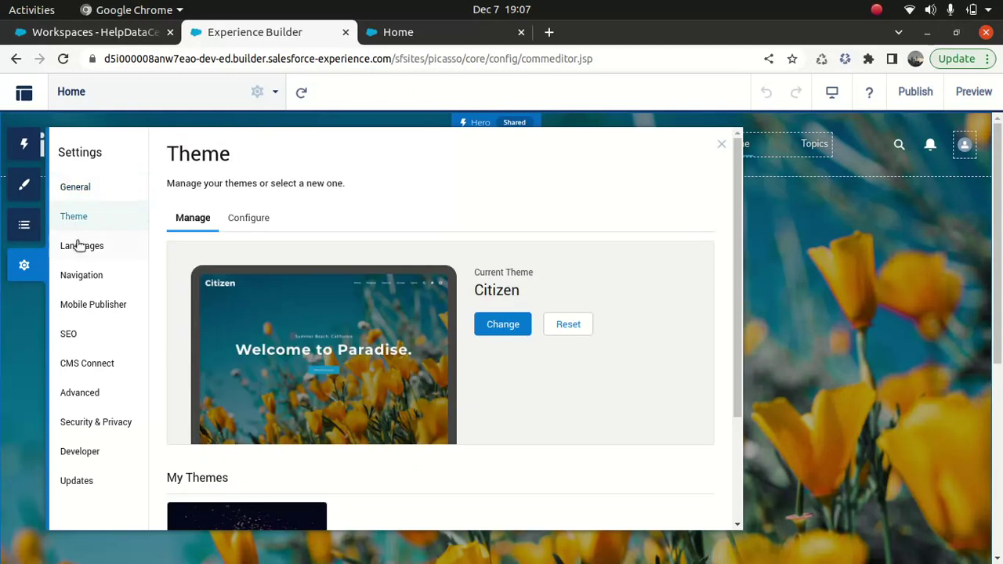
Add Icelandic to the site languages in Settings > Languages and save
{"action": "left_click", "coordinate": [79, 246]}
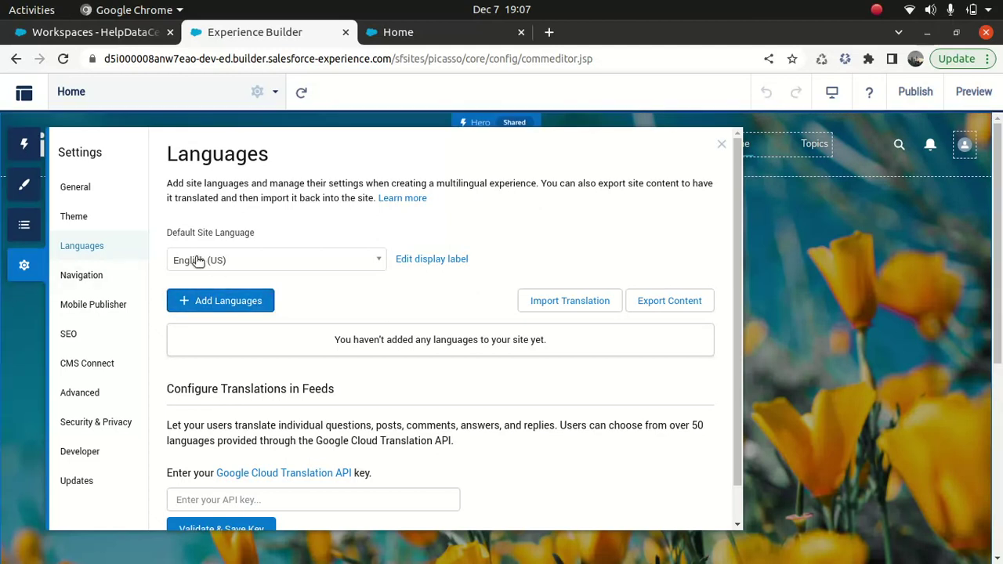
{"action": "left_click", "coordinate": [226, 302]}
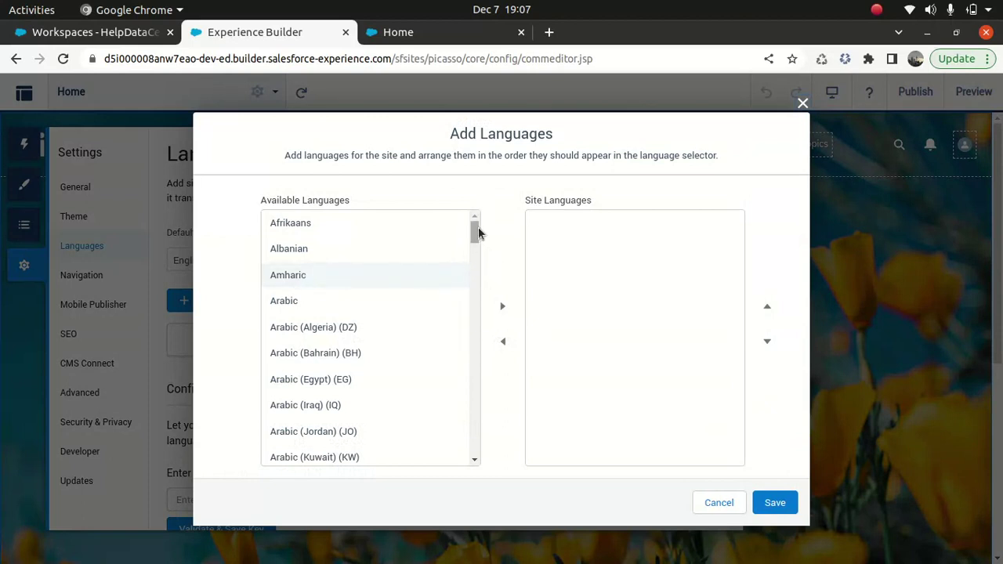
{"action": "left_click_drag", "start_coordinate": [475, 231], "coordinate": [468, 343]}
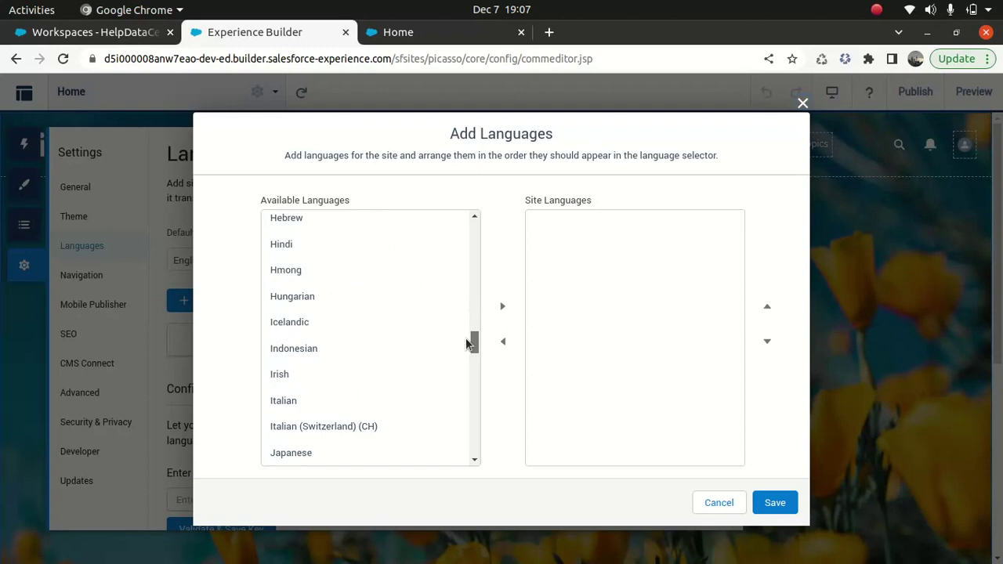
{"action": "left_click", "coordinate": [313, 328]}
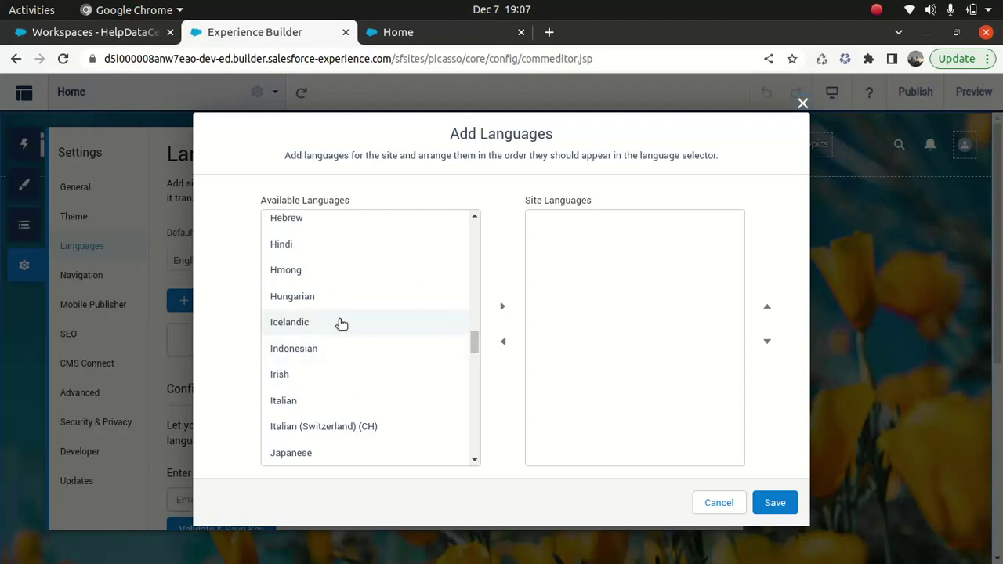
{"action": "left_click", "coordinate": [502, 307]}
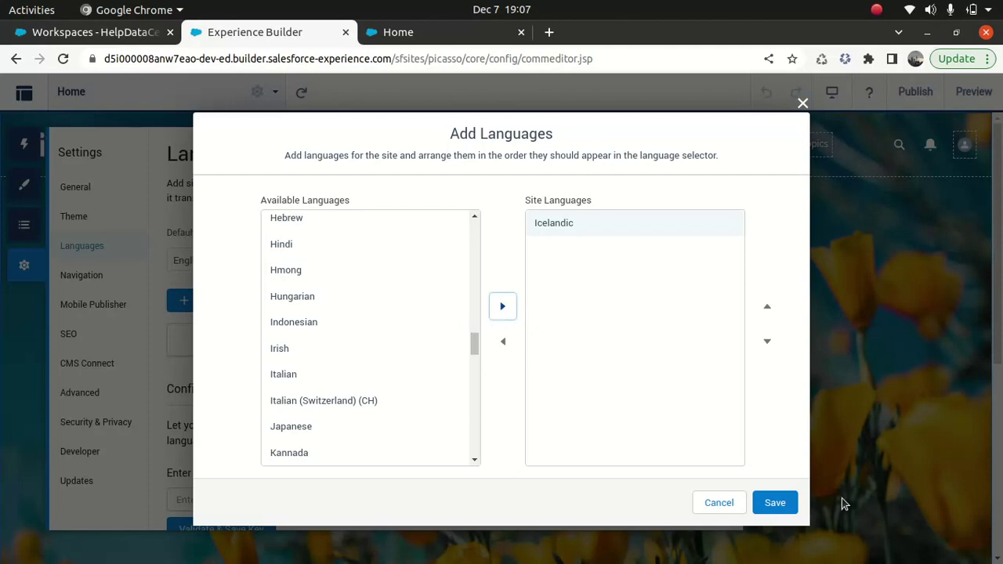
{"action": "left_click", "coordinate": [770, 503]}
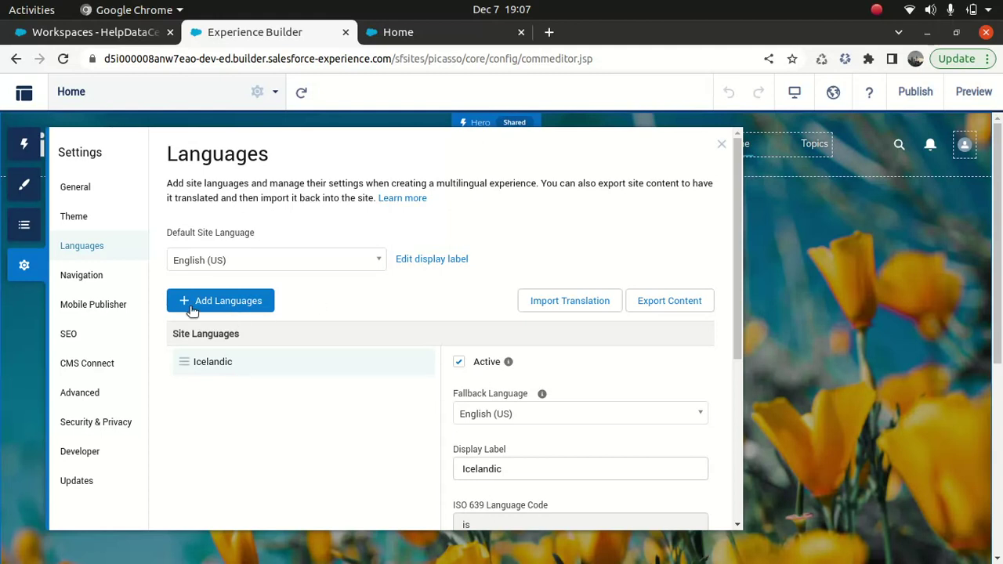
In Navigation settings, view and close the Default User Profile Menu editor, then bring up Default Navigation's options
{"action": "left_click", "coordinate": [110, 279]}
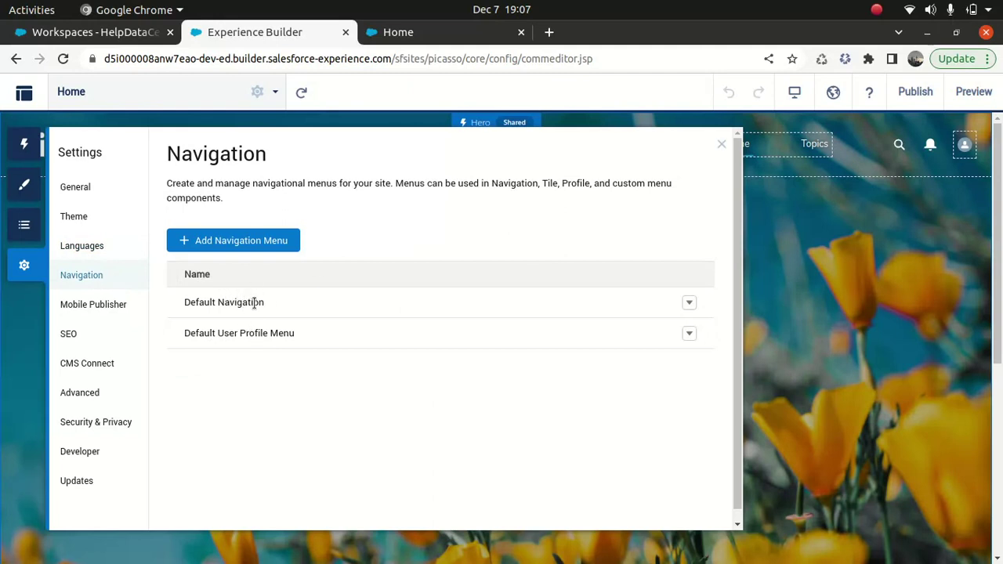
{"action": "left_click", "coordinate": [688, 335]}
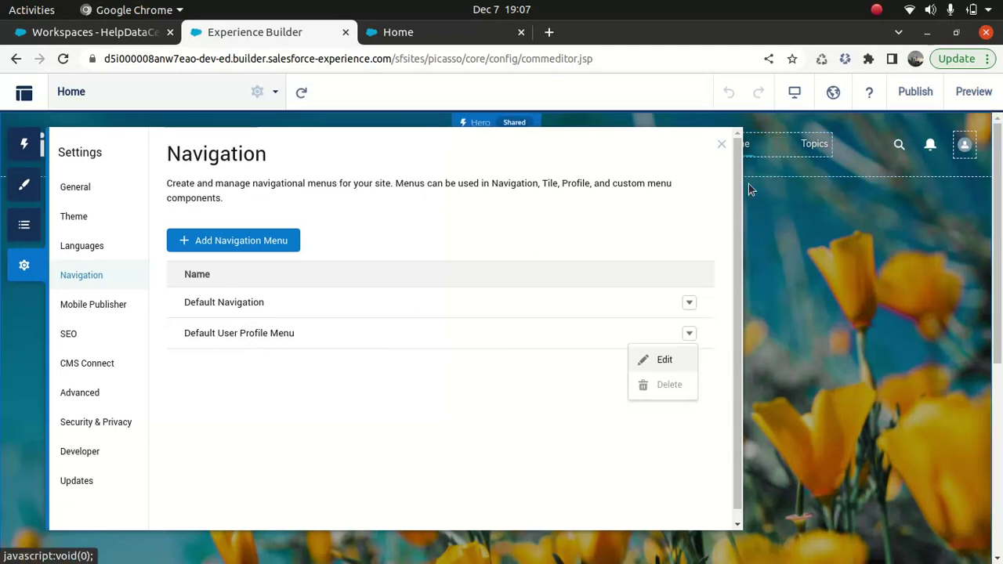
{"action": "left_click_drag", "start_coordinate": [643, 145], "coordinate": [579, 202]}
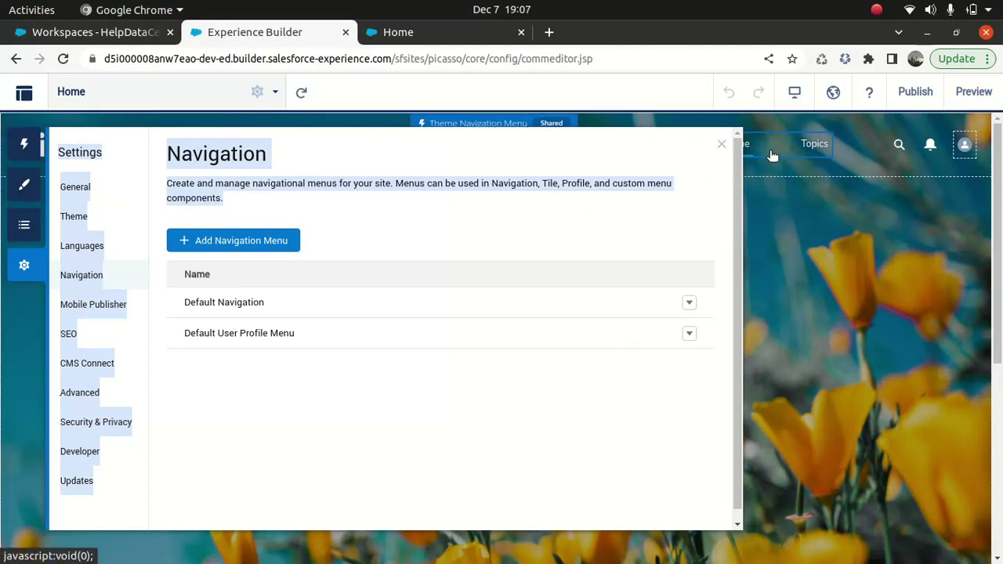
{"action": "left_click", "coordinate": [689, 335]}
{"action": "left_click", "coordinate": [652, 359]}
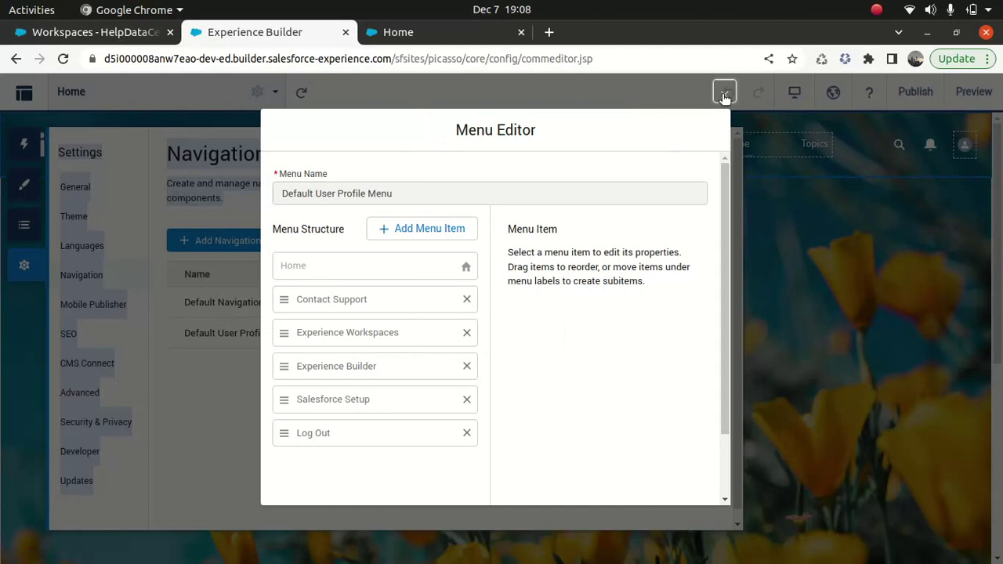
{"action": "left_click", "coordinate": [725, 94]}
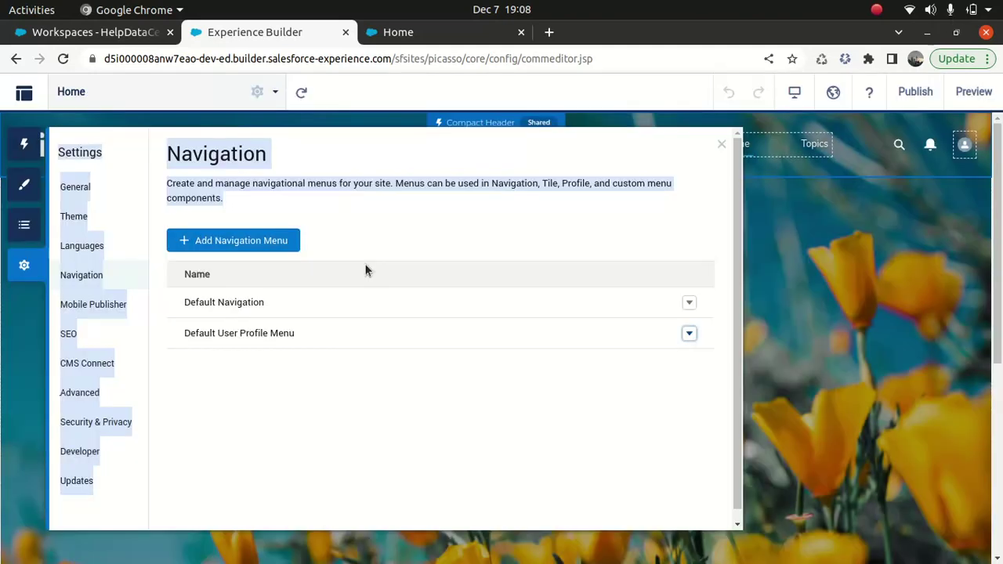
{"action": "left_click", "coordinate": [689, 303]}
Edit Default Navigation and add a new menu item named 'Case'
{"action": "left_click", "coordinate": [655, 329]}
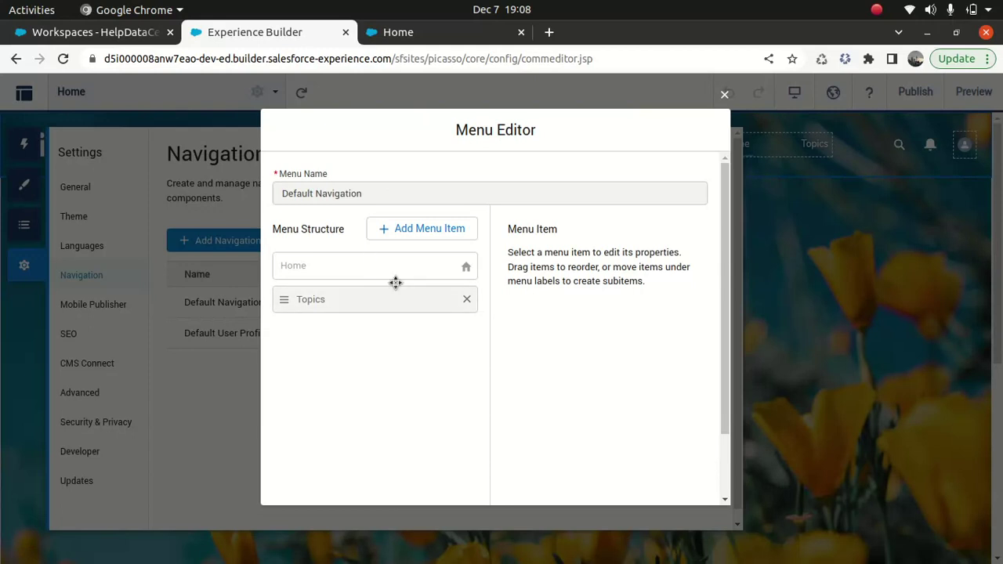
{"action": "left_click", "coordinate": [395, 229]}
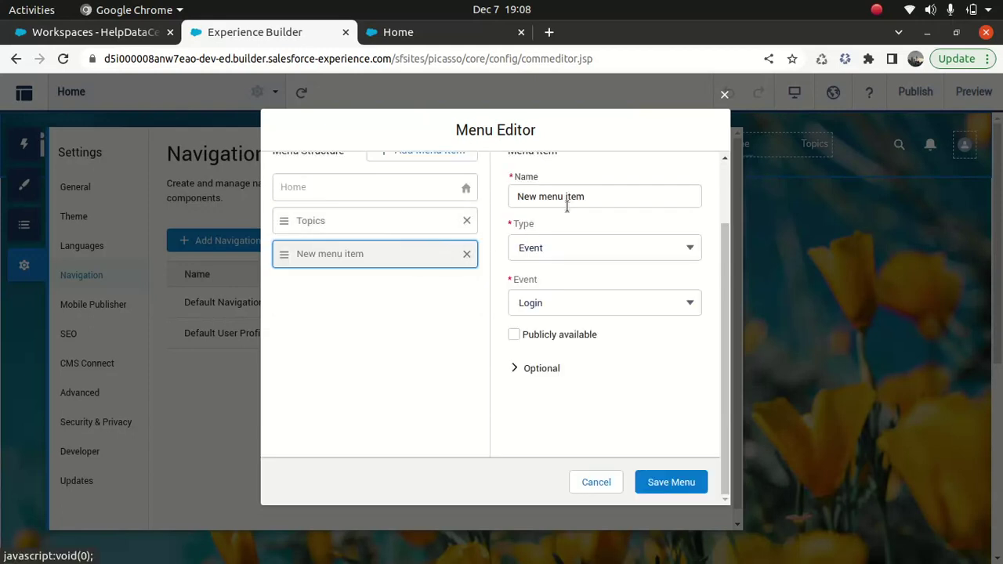
{"action": "scroll", "coordinate": [727, 264], "scroll_direction": "up", "scroll_amount": 2}
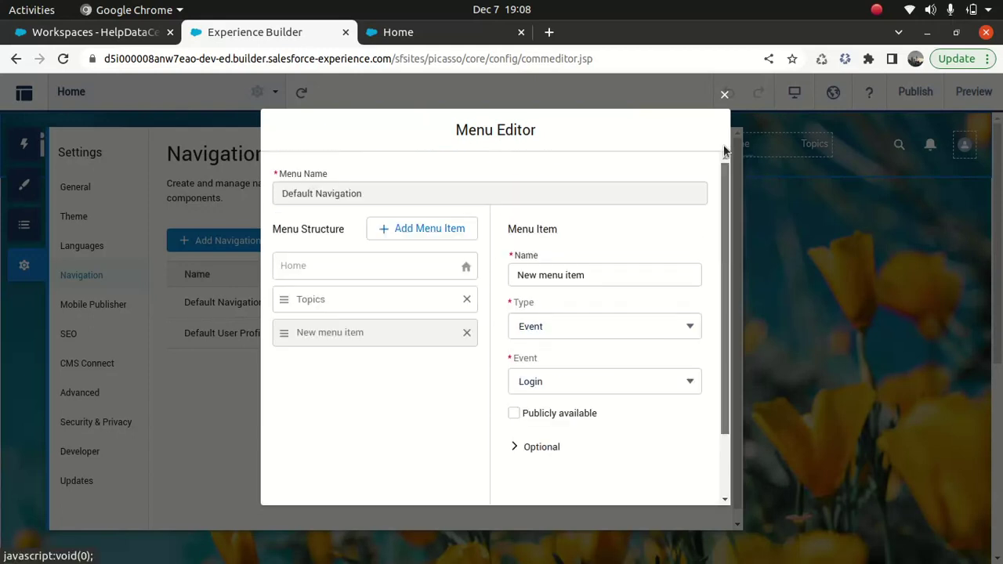
{"action": "left_click", "coordinate": [608, 274]}
{"action": "triple_click", "coordinate": [606, 272]}
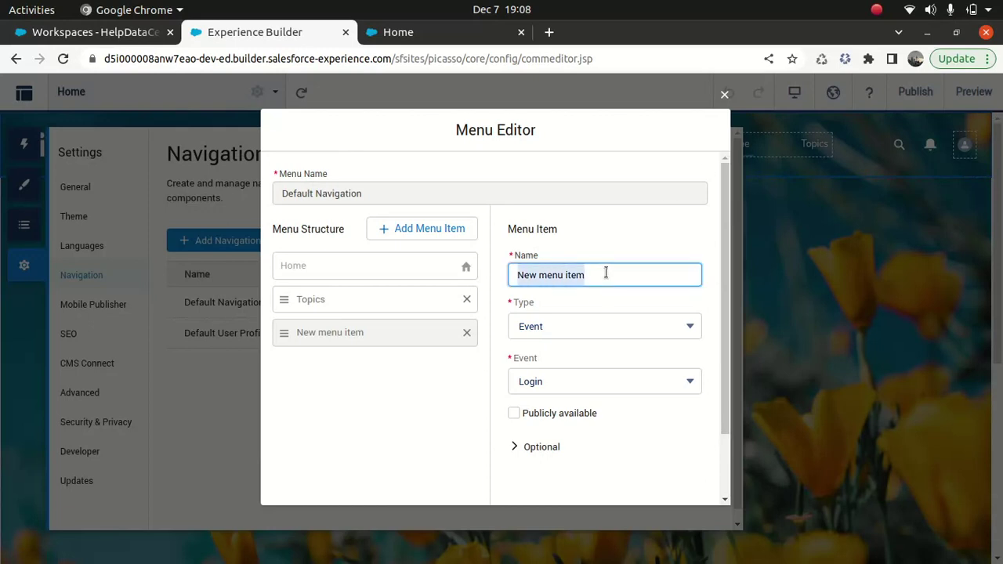
{"action": "type", "text": "Case"}
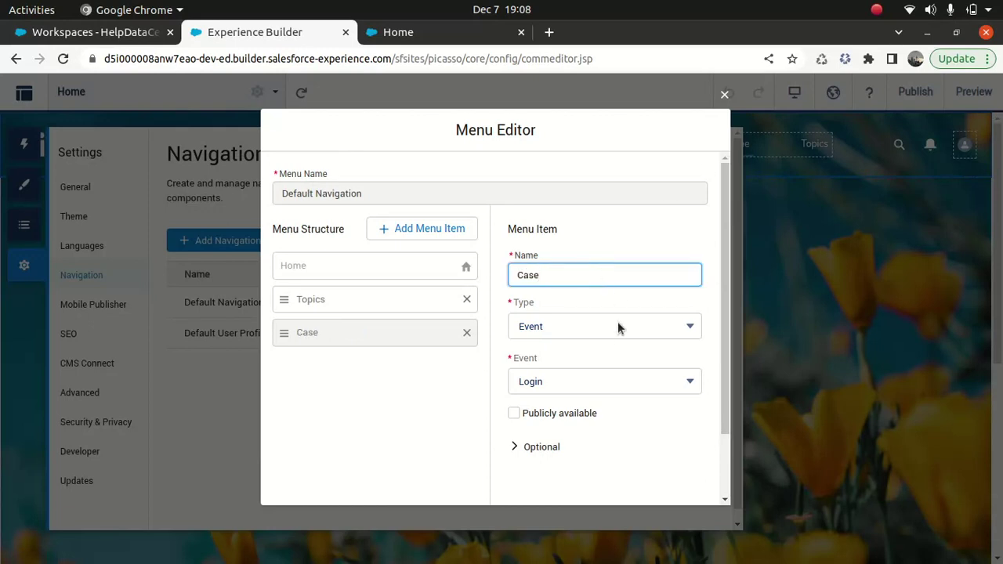
Link the Case item to the Case Salesforce object's default list view and save the menu
{"action": "left_click", "coordinate": [617, 326]}
{"action": "left_click", "coordinate": [577, 417]}
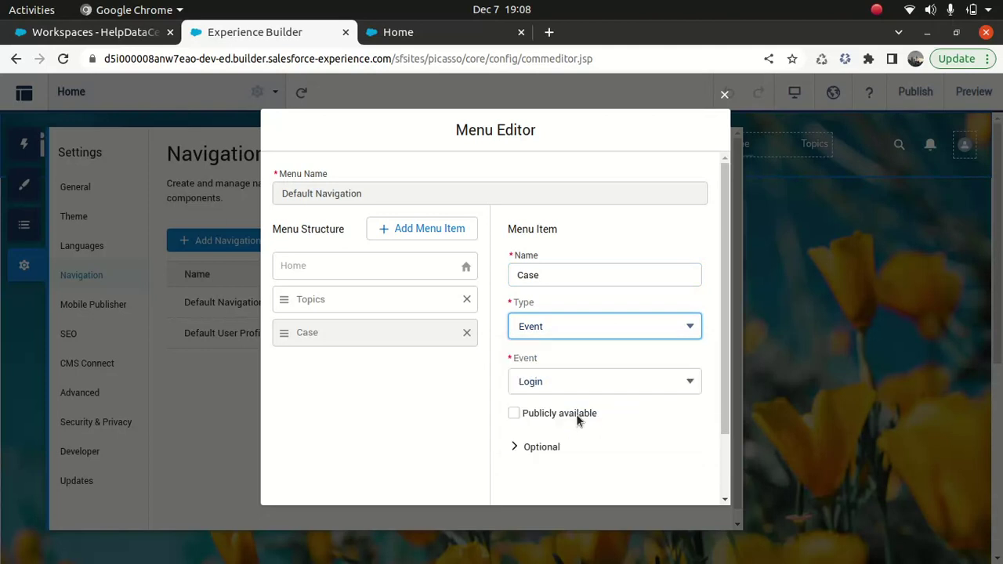
{"action": "left_click", "coordinate": [582, 384]}
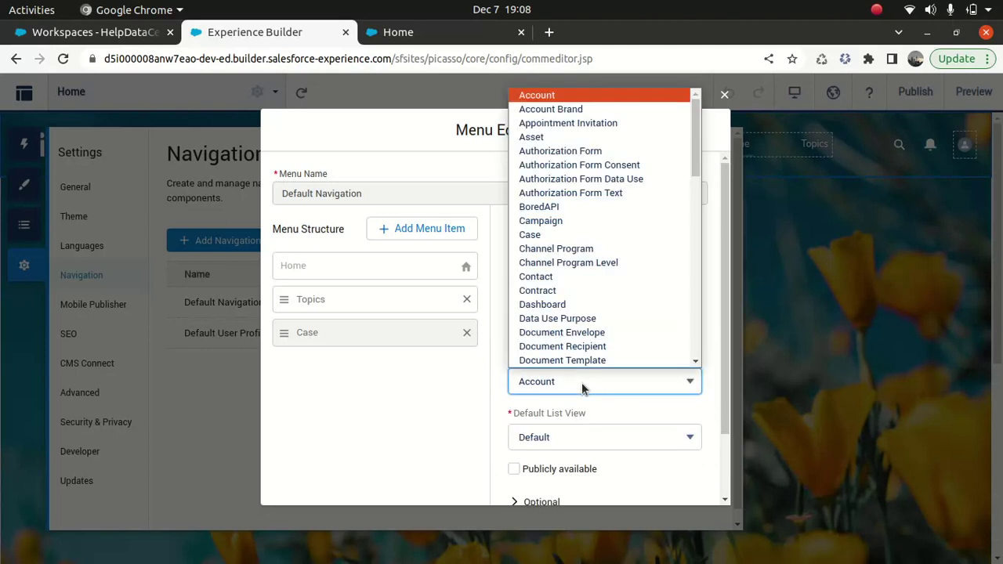
{"action": "left_click", "coordinate": [550, 234]}
{"action": "left_click", "coordinate": [605, 436]}
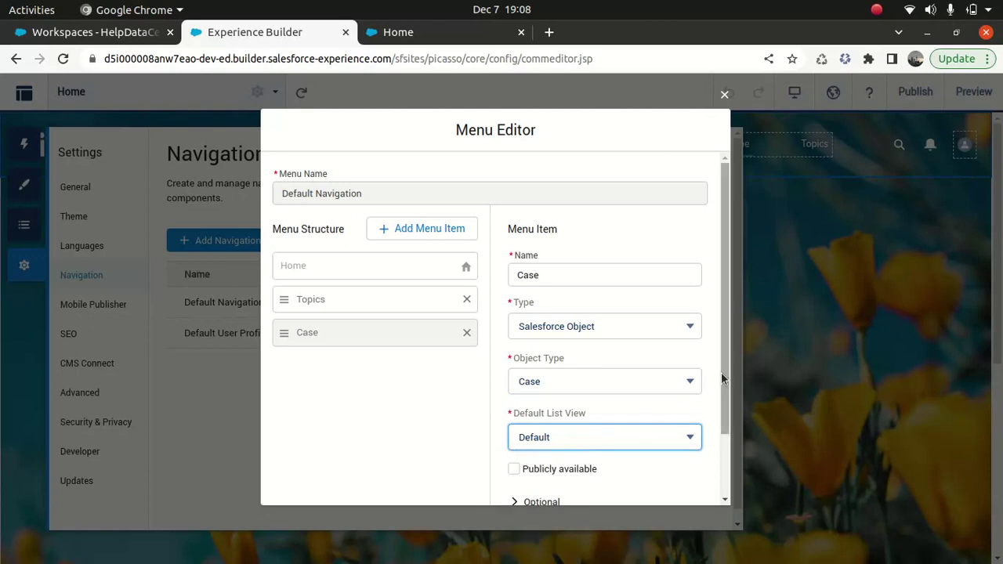
{"action": "scroll", "coordinate": [721, 372], "scroll_direction": "down", "scroll_amount": 2}
{"action": "left_click", "coordinate": [533, 423]}
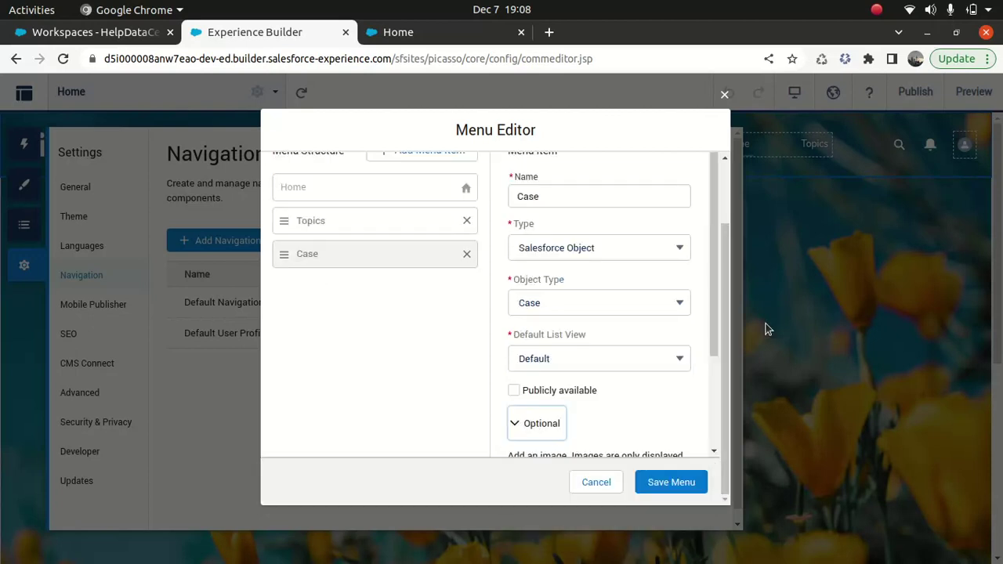
{"action": "scroll", "coordinate": [713, 319], "scroll_direction": "down", "scroll_amount": 2}
{"action": "scroll", "coordinate": [710, 352], "scroll_direction": "down", "scroll_amount": 3}
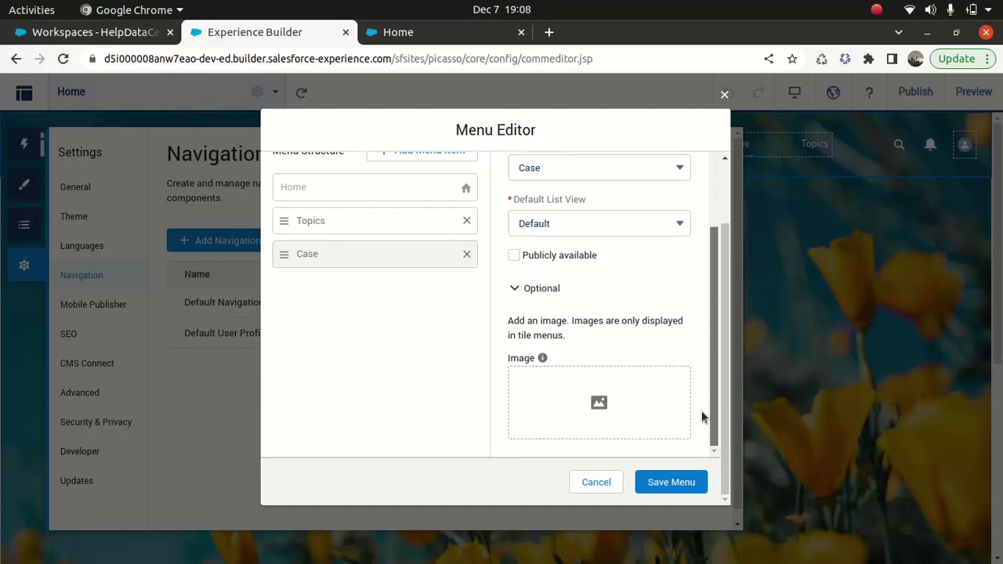
{"action": "left_click", "coordinate": [667, 484]}
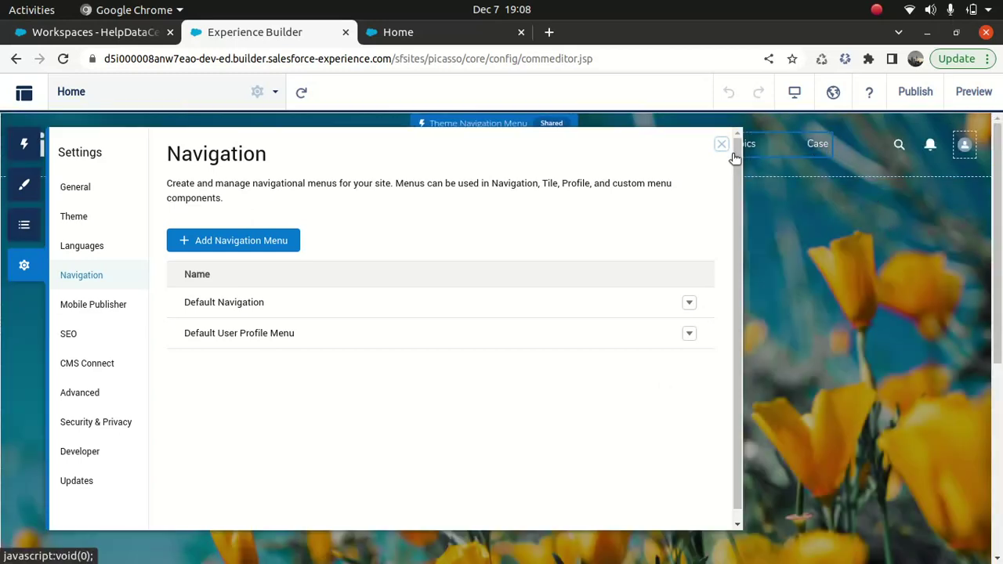
Review Mobile Publisher, SEO, CMS Connect, Advanced, Security & Privacy, Developer and Updates settings, then close Settings
{"action": "left_click", "coordinate": [98, 306]}
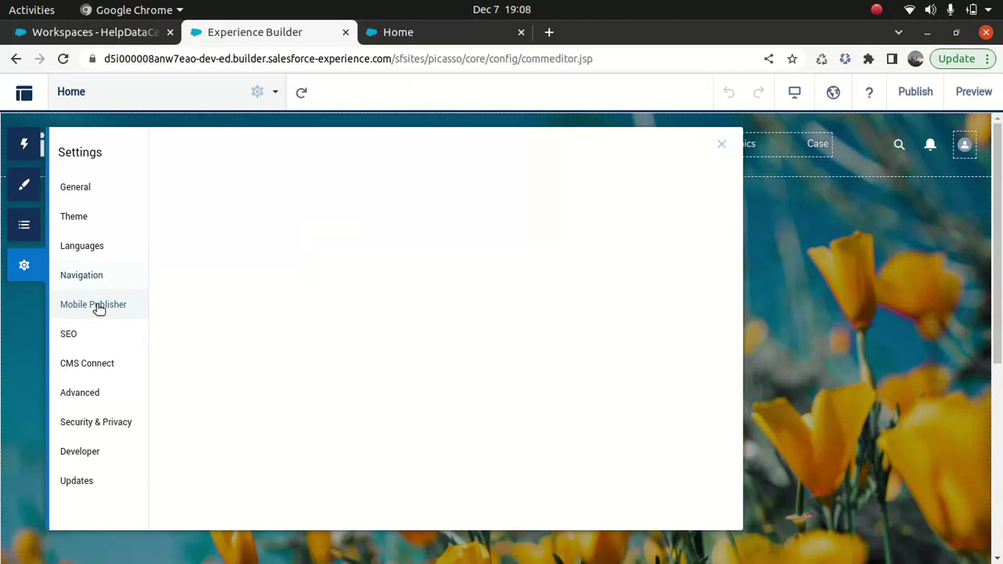
{"action": "left_click", "coordinate": [76, 339]}
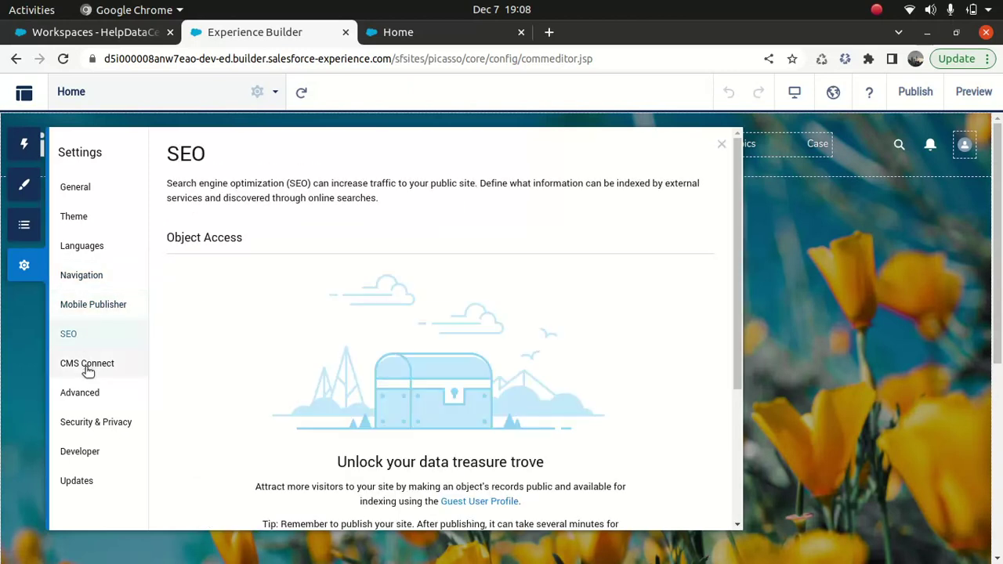
{"action": "left_click", "coordinate": [85, 367]}
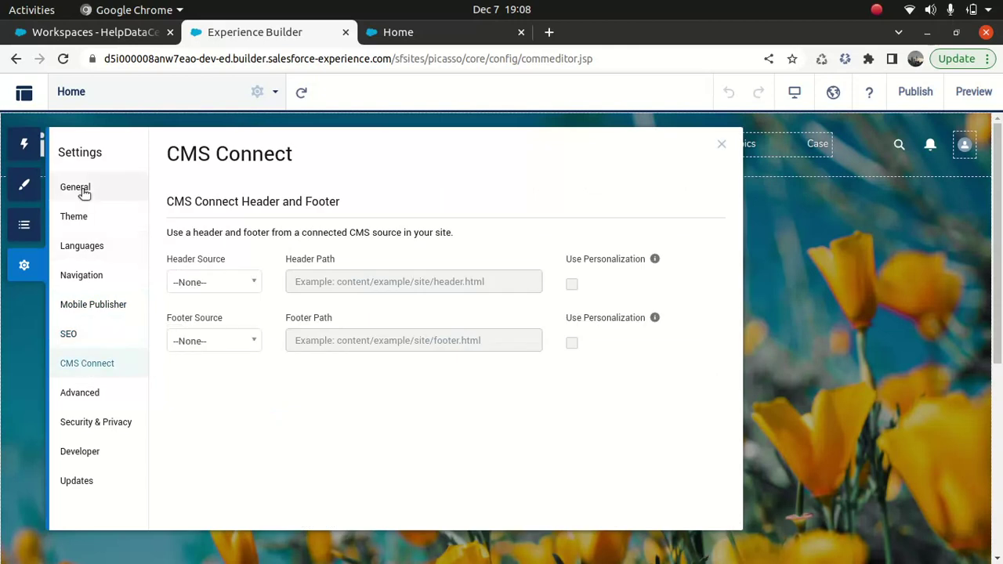
{"action": "left_click", "coordinate": [85, 394]}
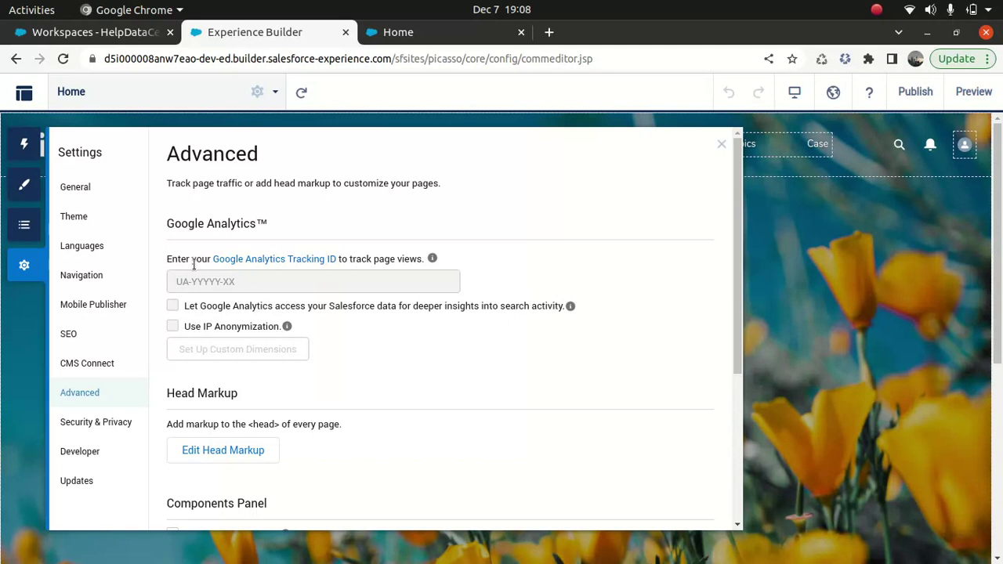
{"action": "left_click", "coordinate": [83, 430]}
{"action": "left_click", "coordinate": [76, 456]}
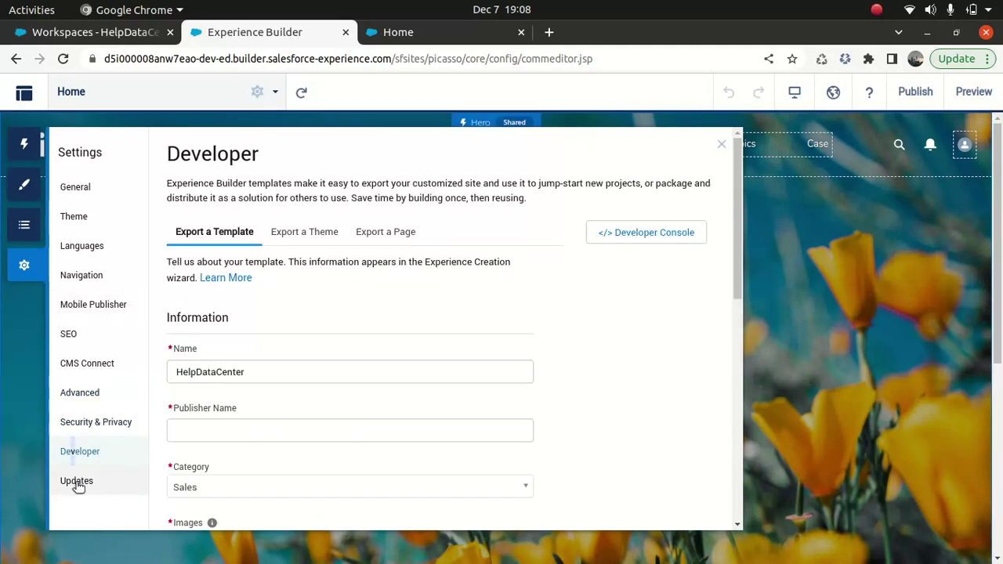
{"action": "left_click", "coordinate": [76, 481]}
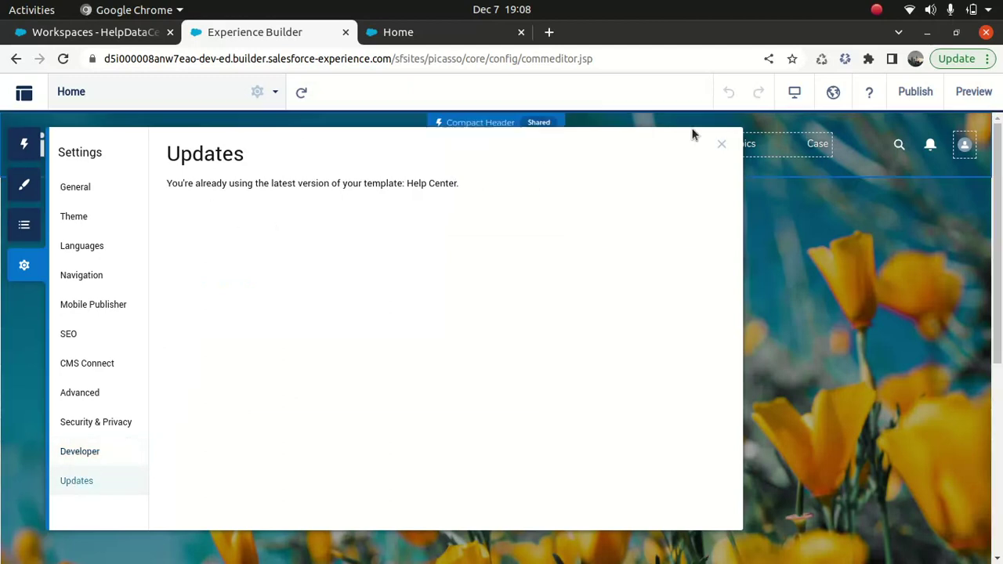
{"action": "left_click", "coordinate": [724, 147]}
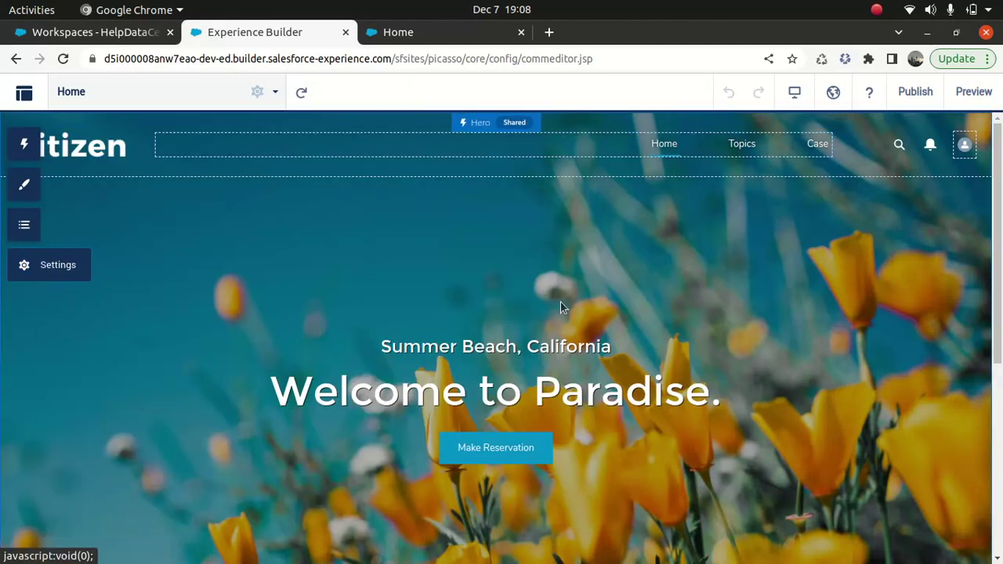
Switch the editor to the site's Search page
{"action": "left_click_drag", "start_coordinate": [996, 300], "coordinate": [999, 266]}
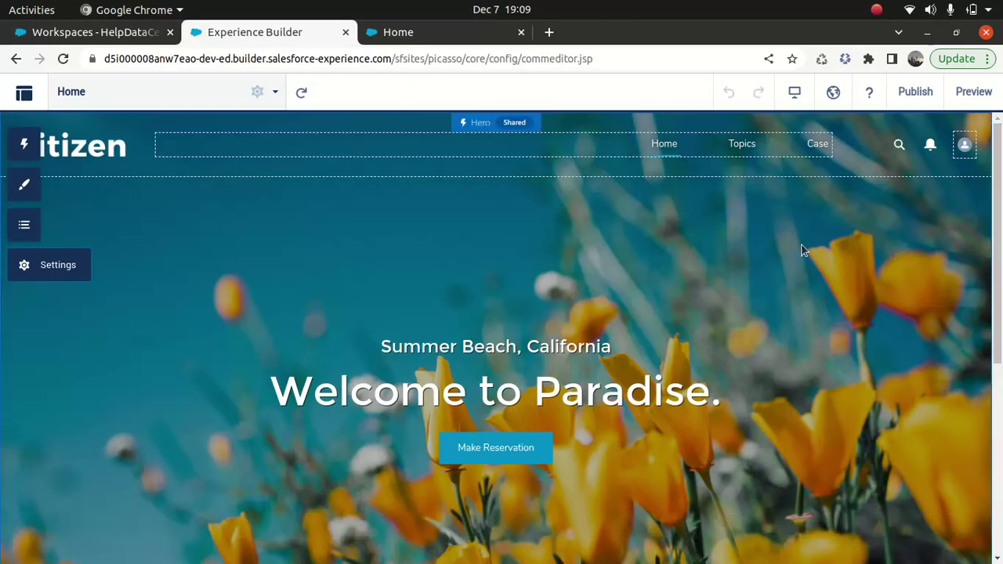
{"action": "left_click", "coordinate": [276, 93]}
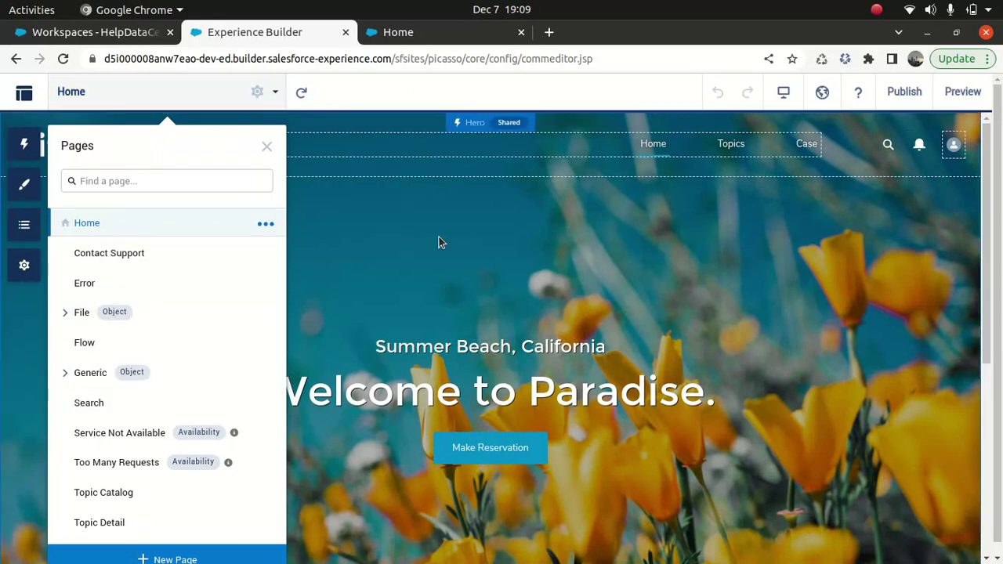
{"action": "left_click", "coordinate": [121, 403]}
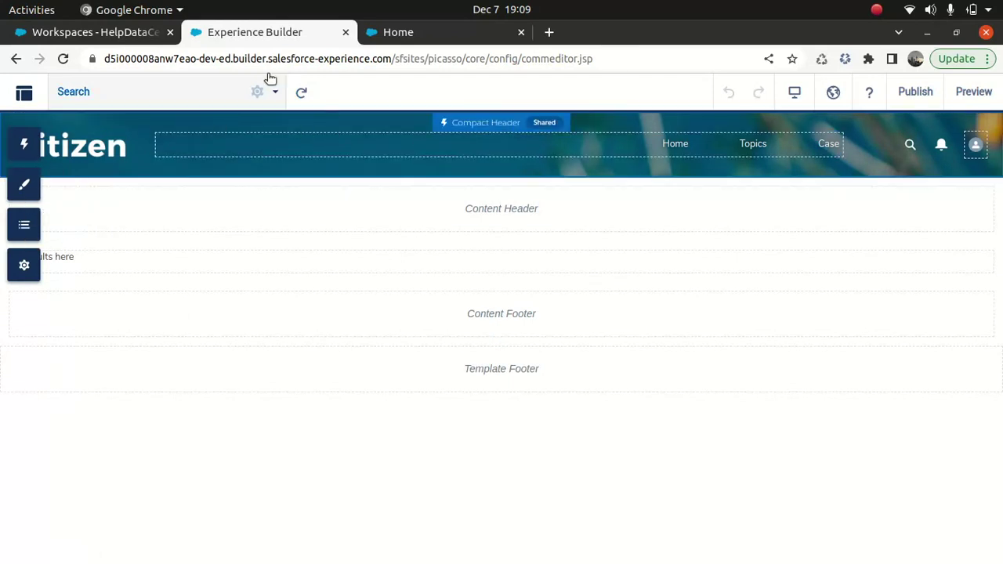
Reload the canvas and open the Contact Support page from the File group
{"action": "left_click", "coordinate": [275, 93]}
{"action": "left_click", "coordinate": [303, 93]}
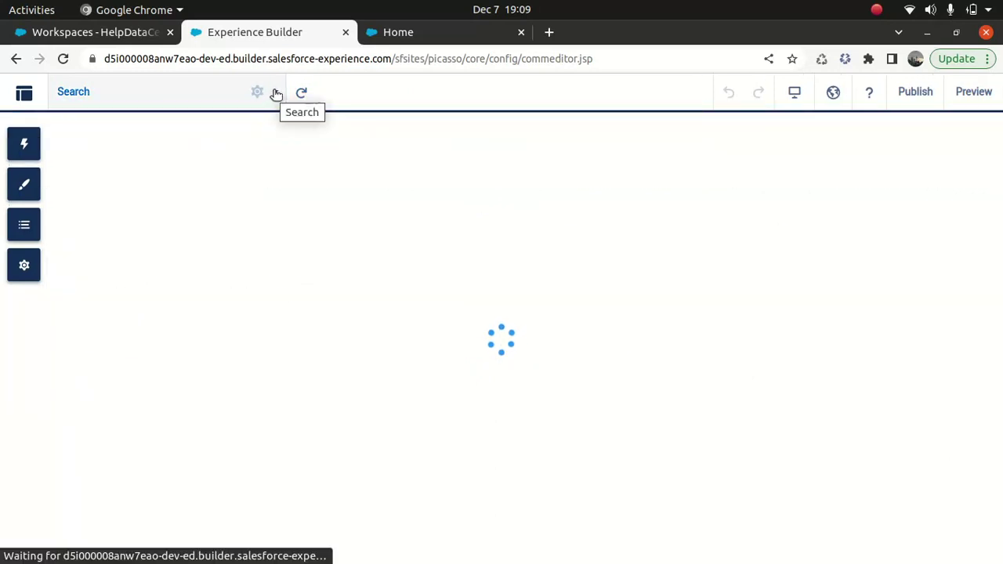
{"action": "left_click", "coordinate": [275, 94]}
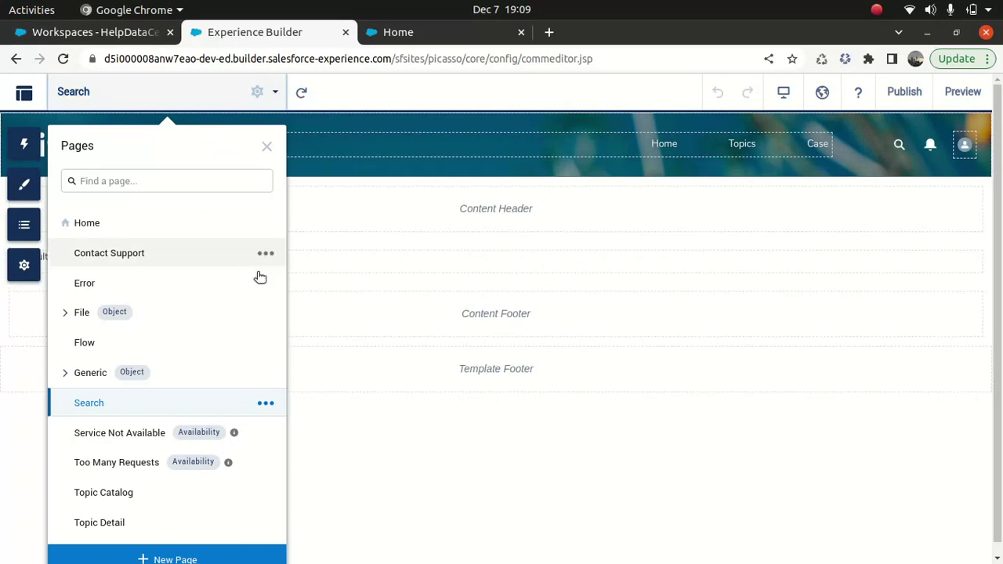
{"action": "left_click", "coordinate": [65, 313]}
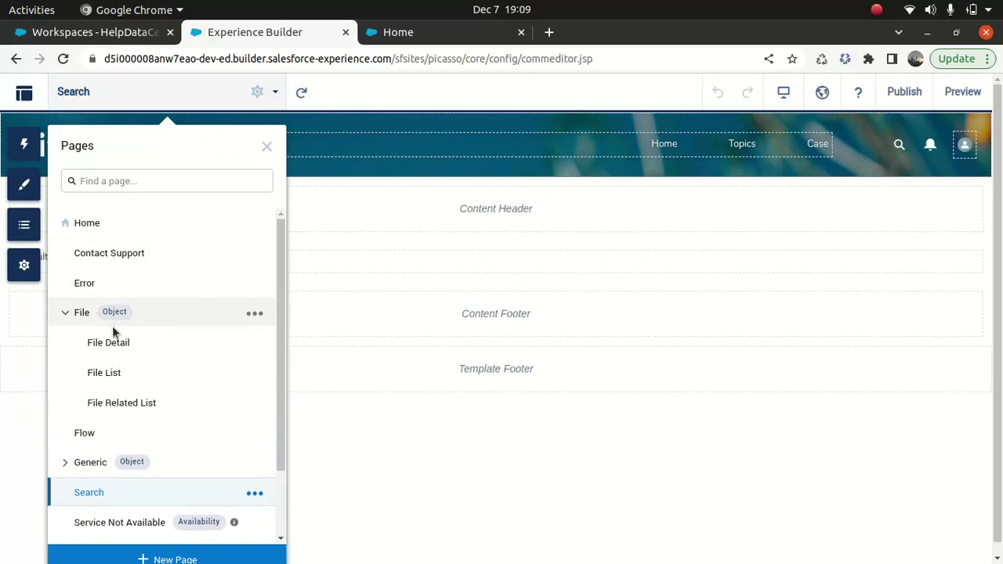
{"action": "left_click", "coordinate": [92, 255]}
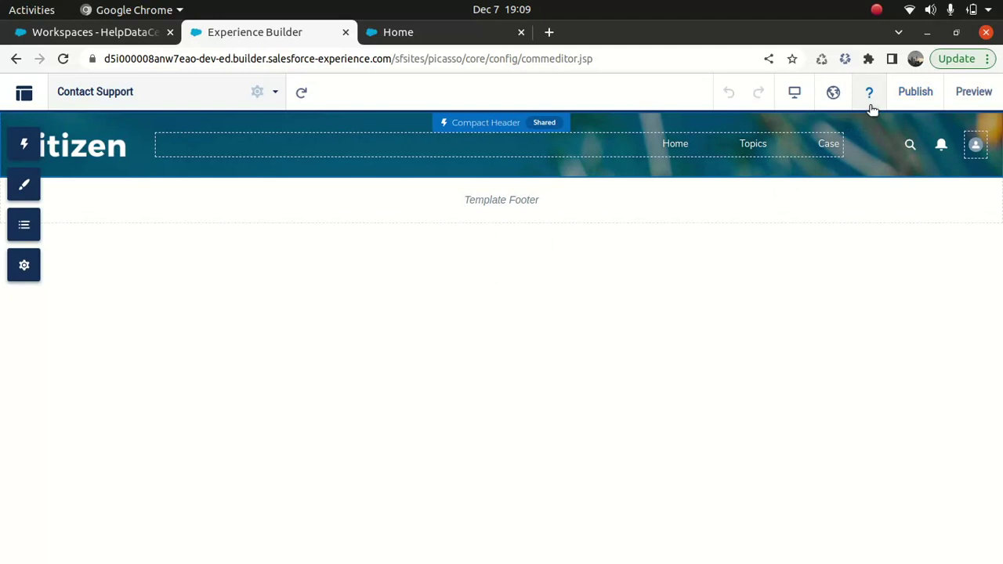
Preview the site, visit and reload its Home page, then return to the builder
{"action": "left_click", "coordinate": [974, 92]}
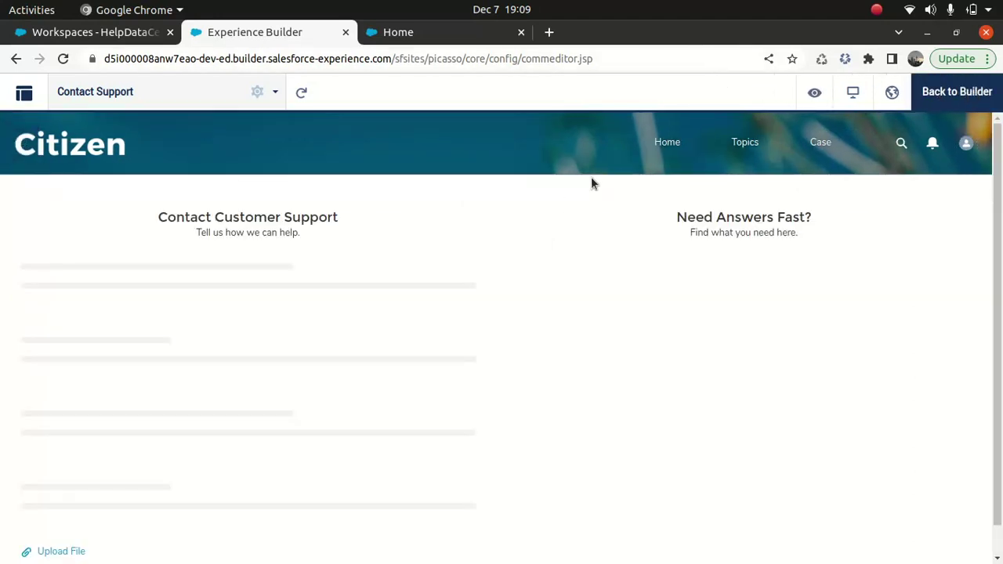
{"action": "left_click", "coordinate": [664, 143]}
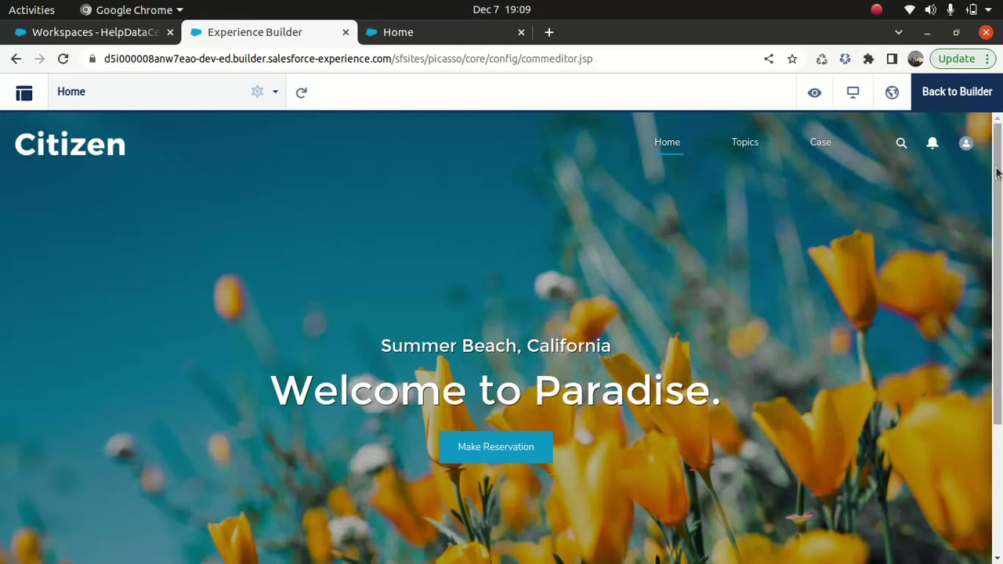
{"action": "scroll", "coordinate": [846, 178], "scroll_direction": "down", "scroll_amount": 3}
{"action": "scroll", "coordinate": [846, 178], "scroll_direction": "up", "scroll_amount": 3}
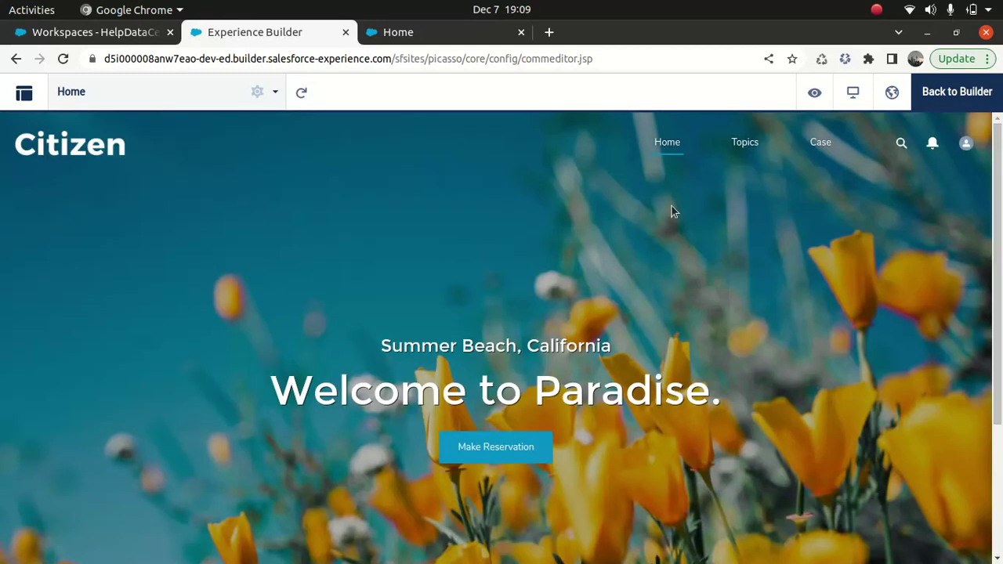
{"action": "left_click", "coordinate": [659, 153]}
{"action": "left_click", "coordinate": [956, 93]}
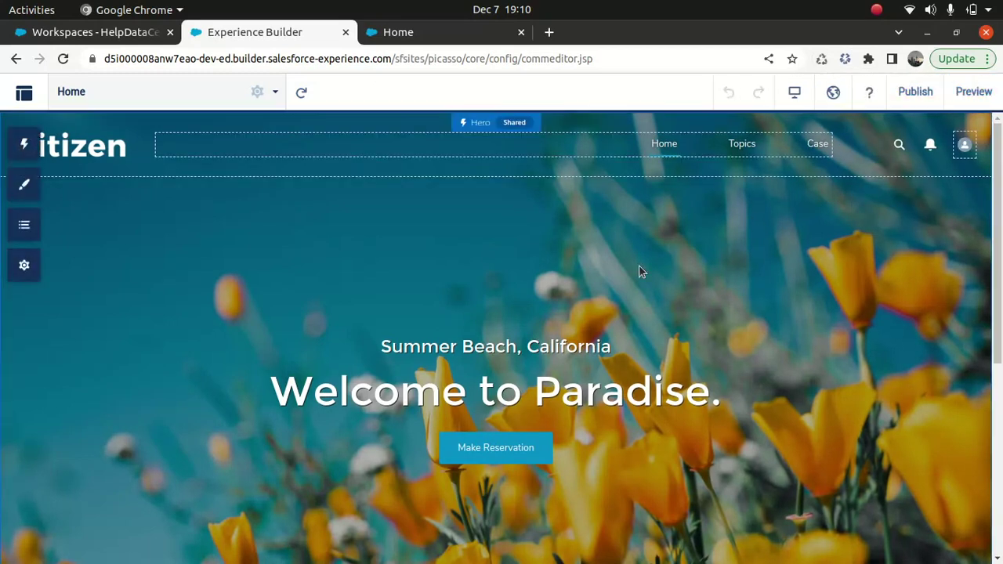